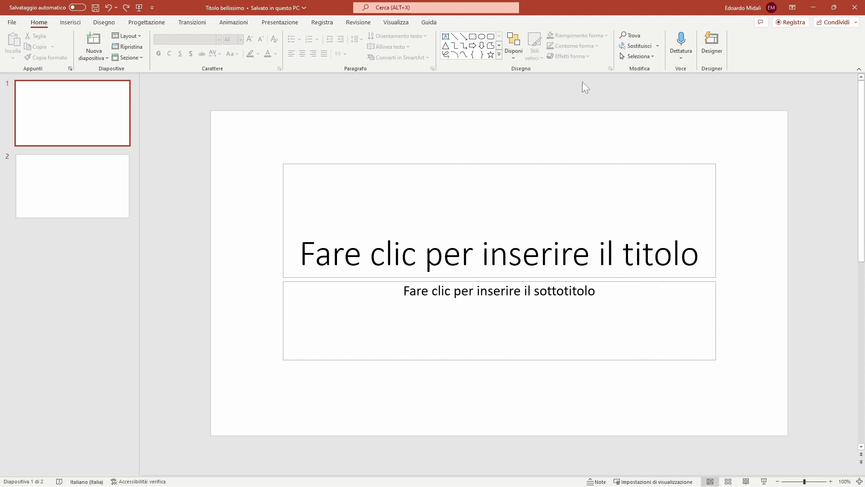
Switch 'Titolo bellissimo' to Slide Master view and browse its master and layouts
left_click(397, 22)
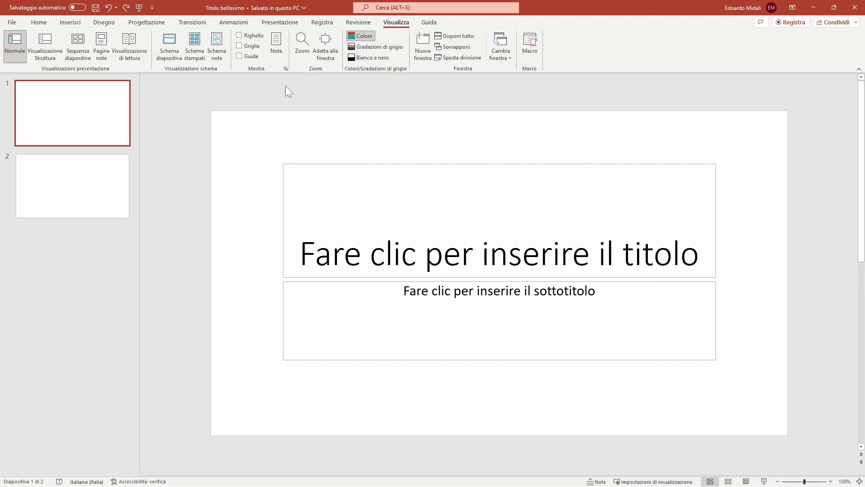
left_click(173, 51)
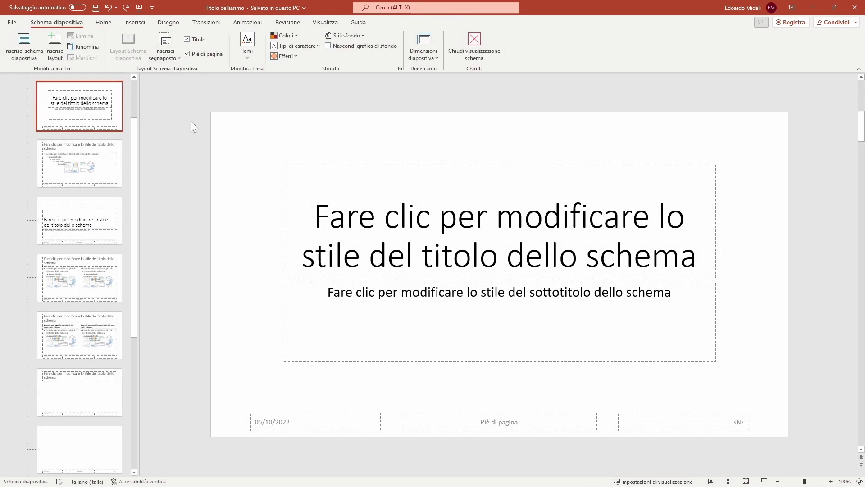
scroll(136, 129, "up", 3)
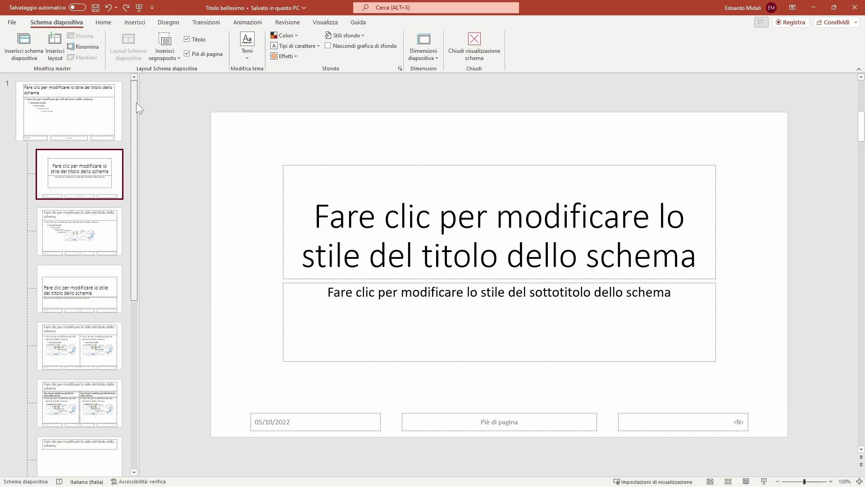
scroll(136, 102, "down", 1)
scroll(134, 85, "up", 1)
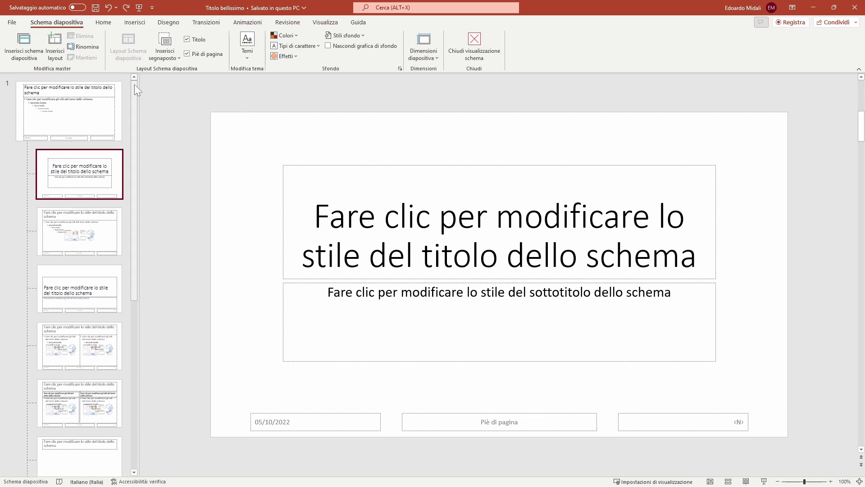
mouse_move(135, 84)
left_mouse_down()
mouse_move(130, 210)
mouse_move(152, 126)
left_mouse_up()
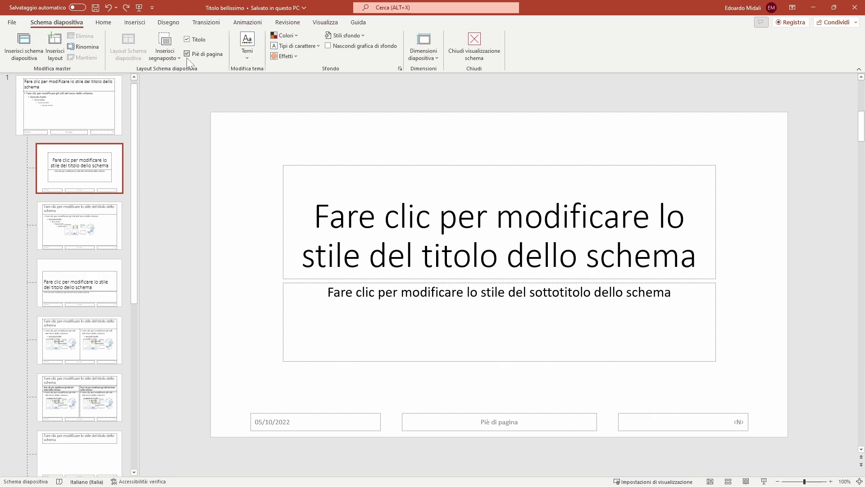
Select the main slide master without adding a placeholder, and look through the layout thumbnails
left_click(165, 54)
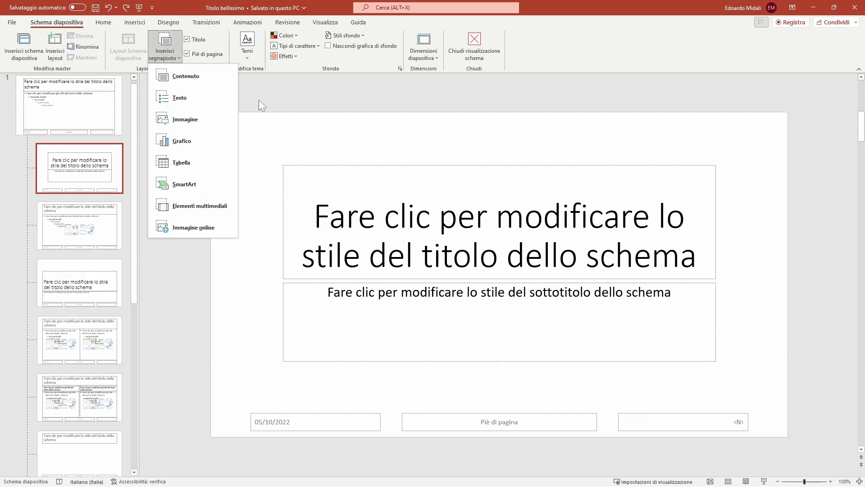
left_click(255, 113)
key("Page_Up")
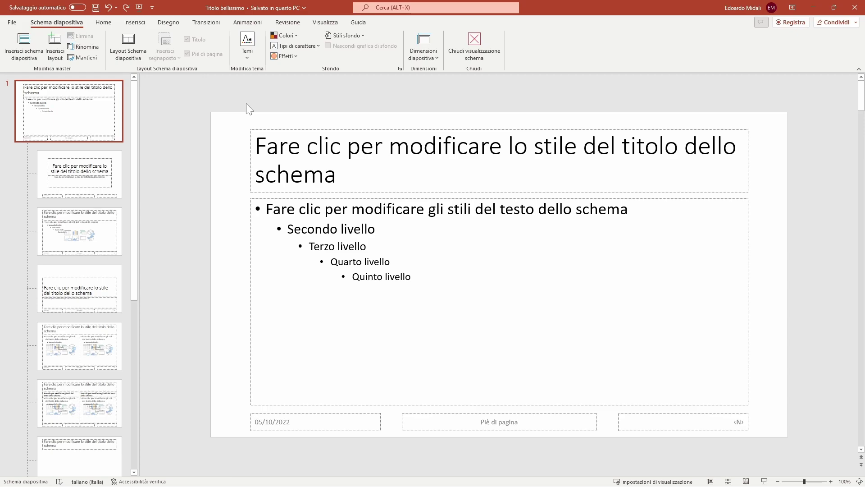
scroll(110, 226, "down", 2)
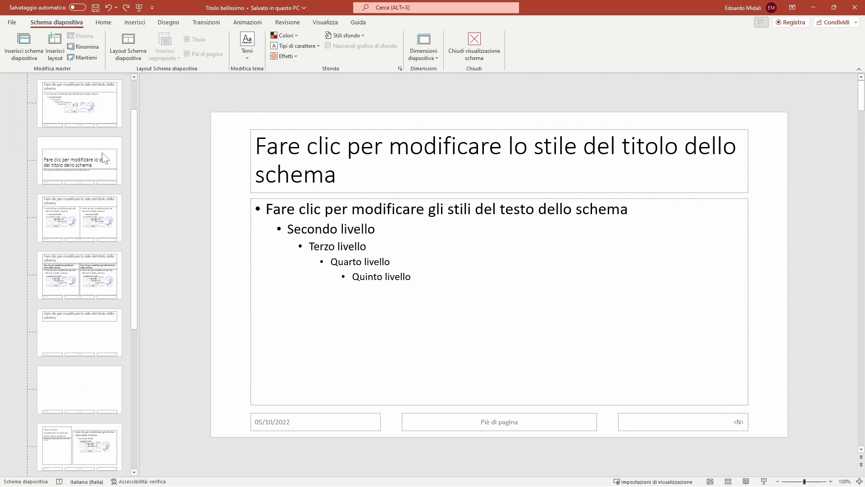
scroll(110, 225, "down", 2)
scroll(110, 225, "down", 2)
scroll(110, 225, "up", 6)
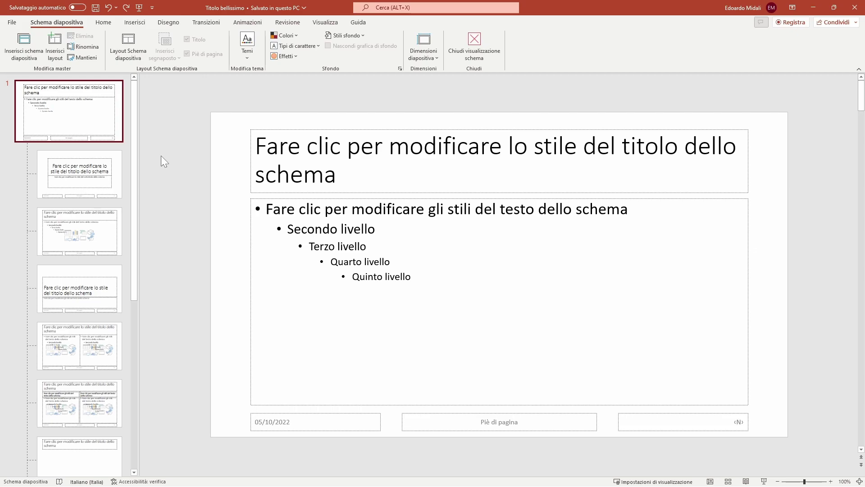
Insert a new custom layout below the title layout, then delete it
right_click(103, 182)
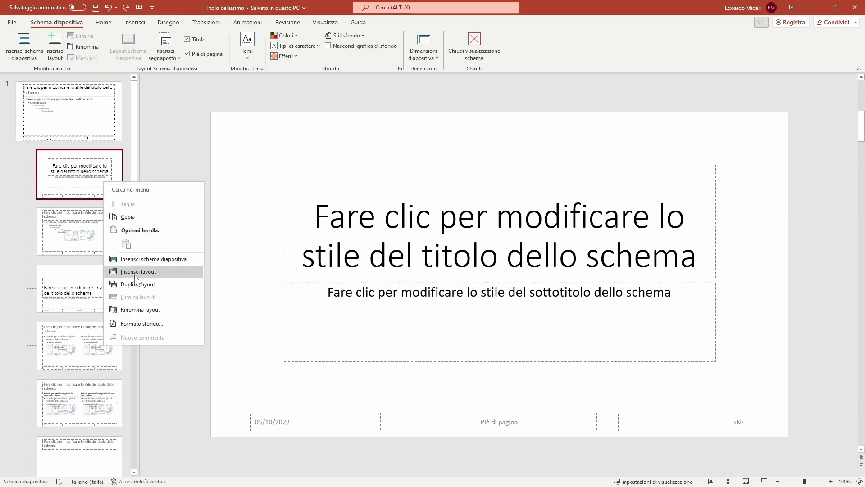
left_click(135, 271)
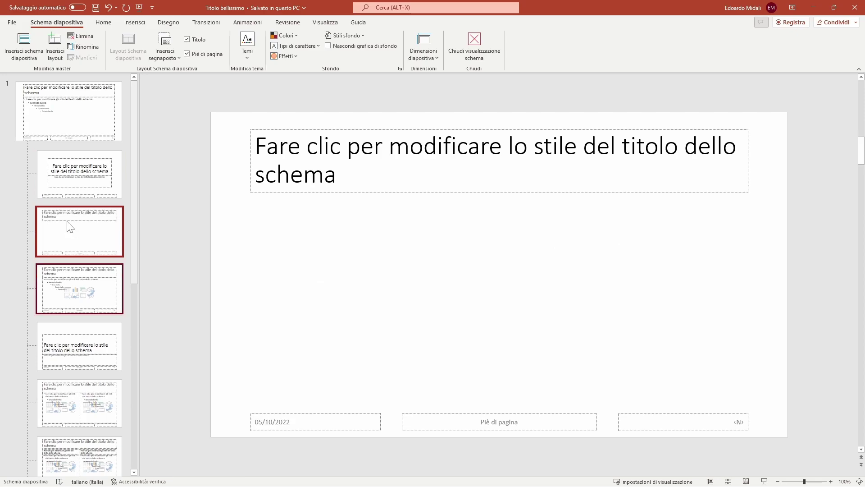
key("Delete")
Leave Slide Master view, check slide 2's layout, then reopen the master on 'Titolo e contenuto'
left_click(494, 54)
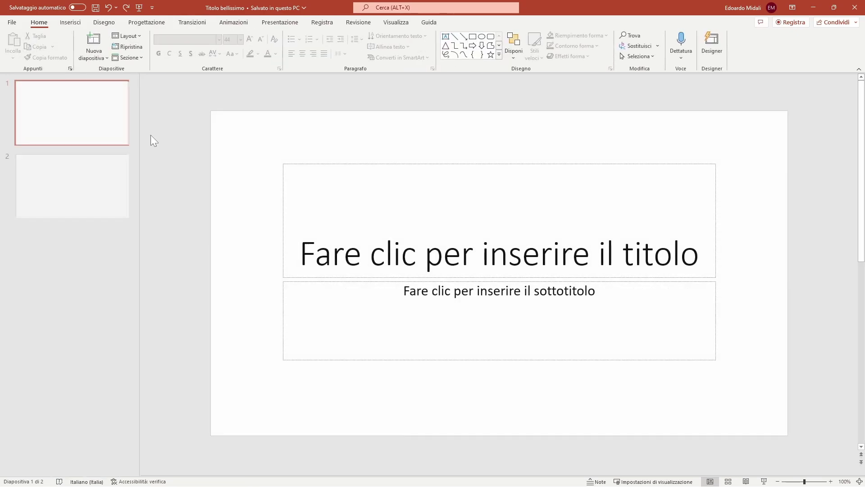
left_click(77, 199)
right_click(79, 195)
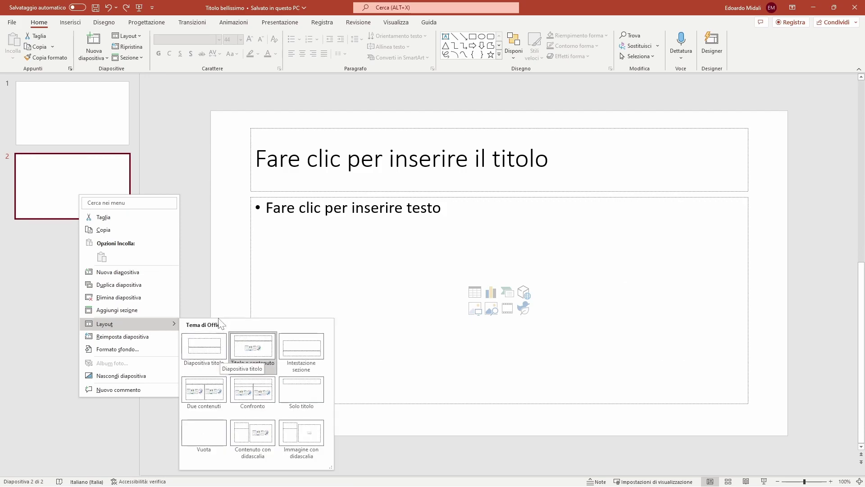
left_click(392, 27)
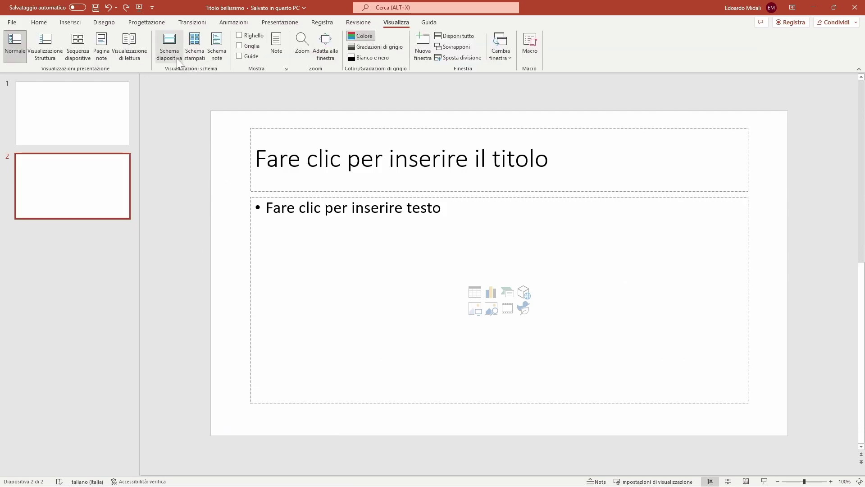
left_click(167, 45)
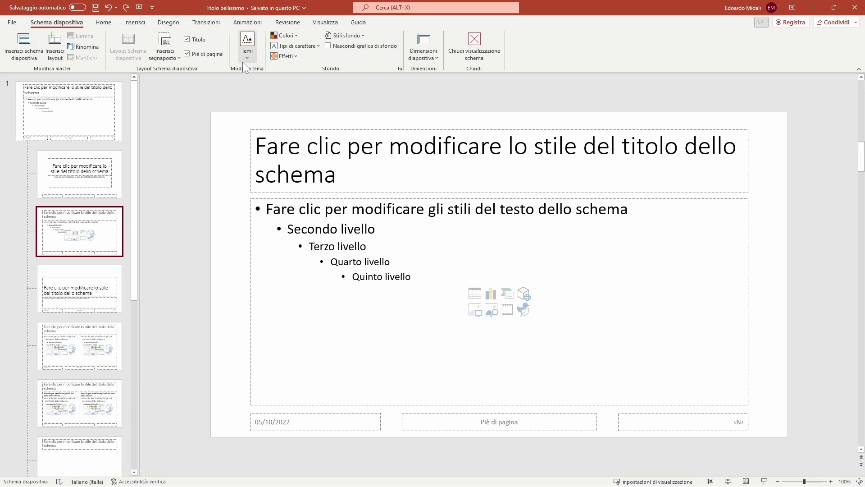
Close Slide Master view without changing the theme and return to slide 1, browsing design themes
left_click(247, 45)
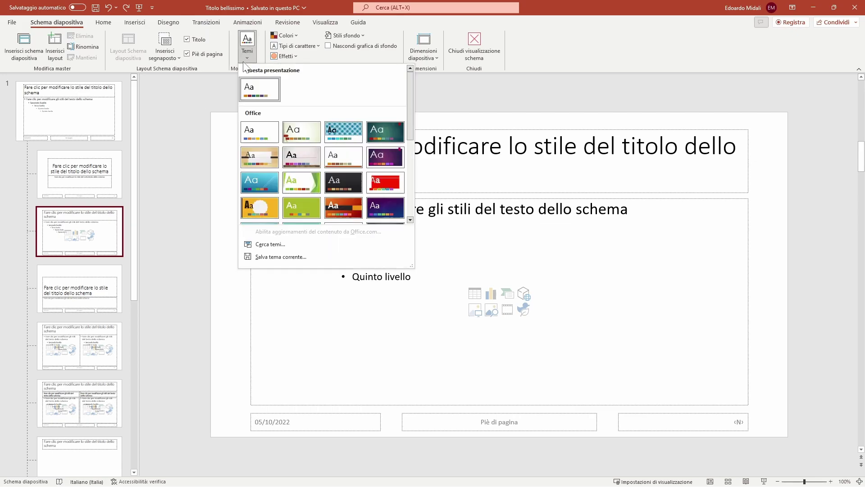
left_click(159, 119)
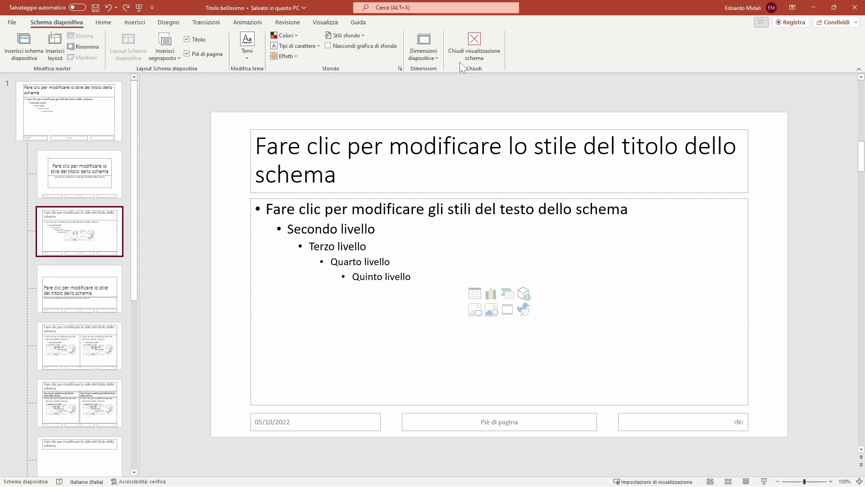
left_click(469, 50)
left_click(127, 101)
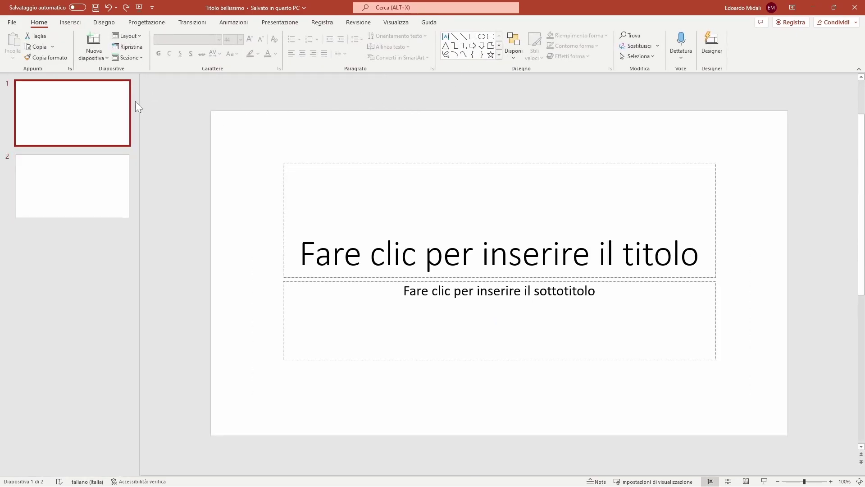
left_click(146, 23)
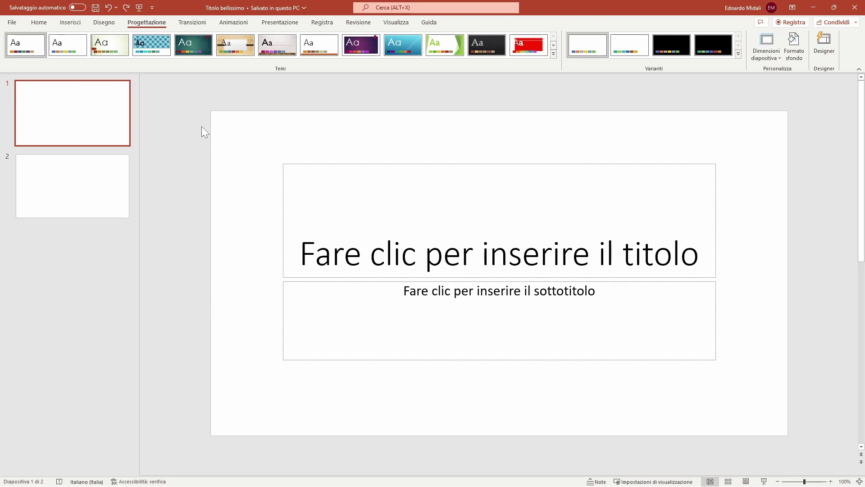
left_click(396, 22)
Reopen Slide Master view, dismiss the theme gallery, and select the main slide master
left_click(160, 52)
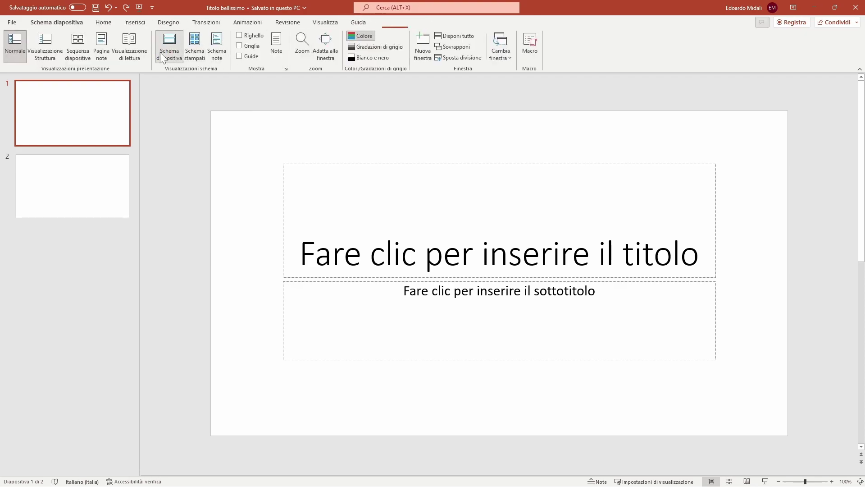
left_click(245, 53)
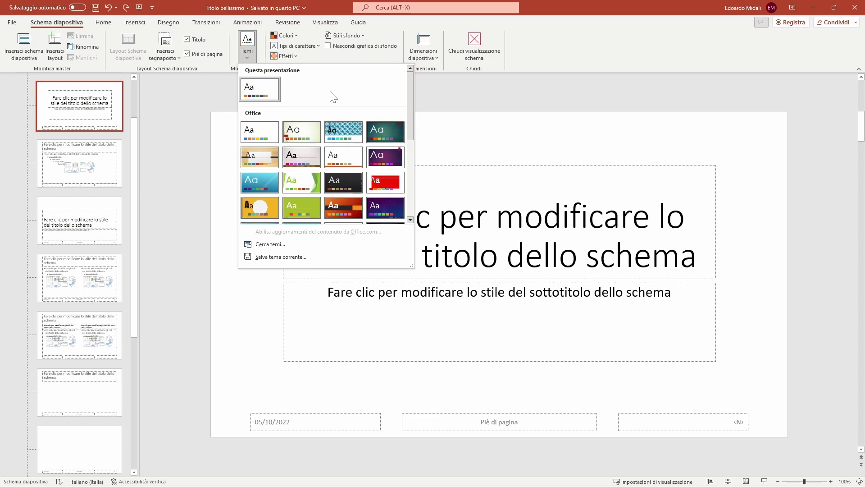
left_click(490, 114)
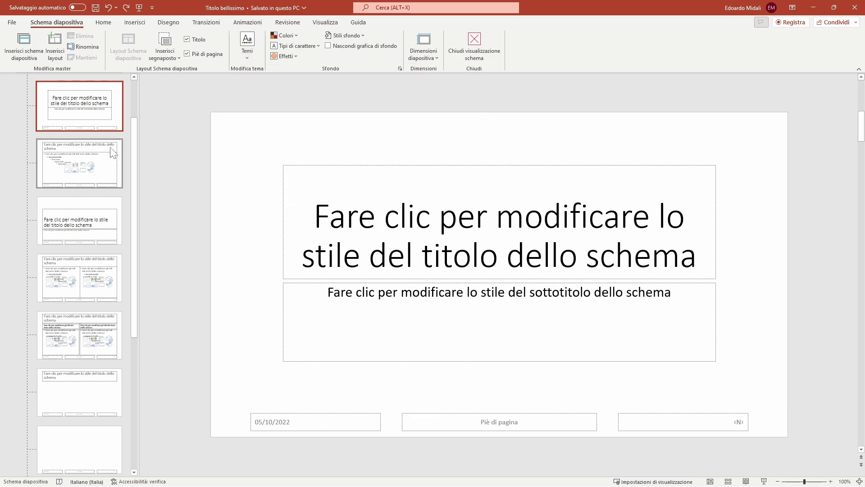
scroll(99, 217, "up", 1)
scroll(99, 218, "up", 1)
scroll(99, 218, "down", 3)
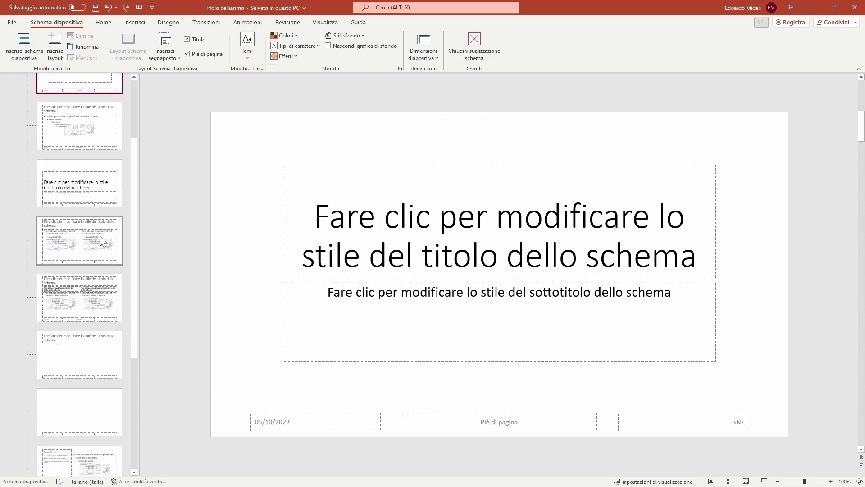
scroll(99, 235, "down", 1)
scroll(99, 252, "down", 1)
scroll(98, 276, "up", 5)
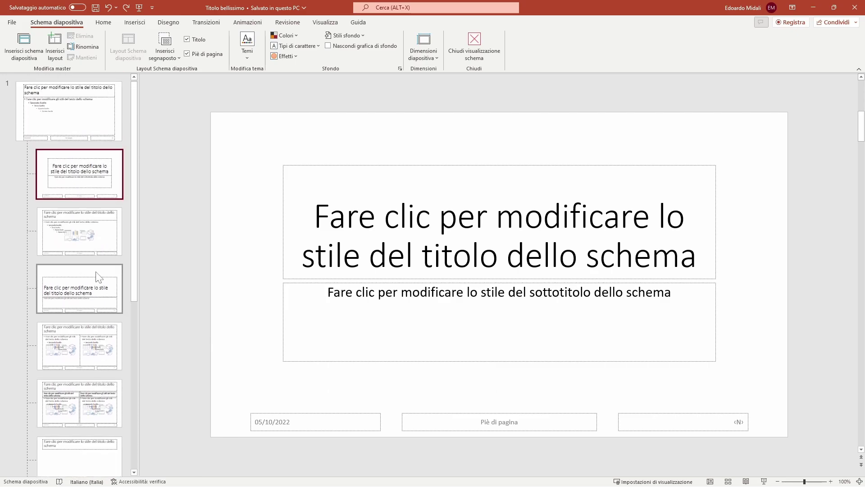
left_click(84, 126)
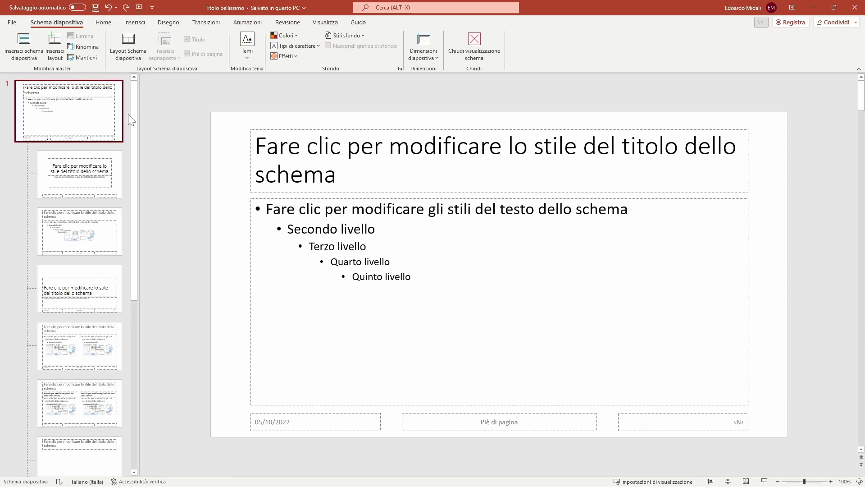
scroll(87, 130, "down", 2)
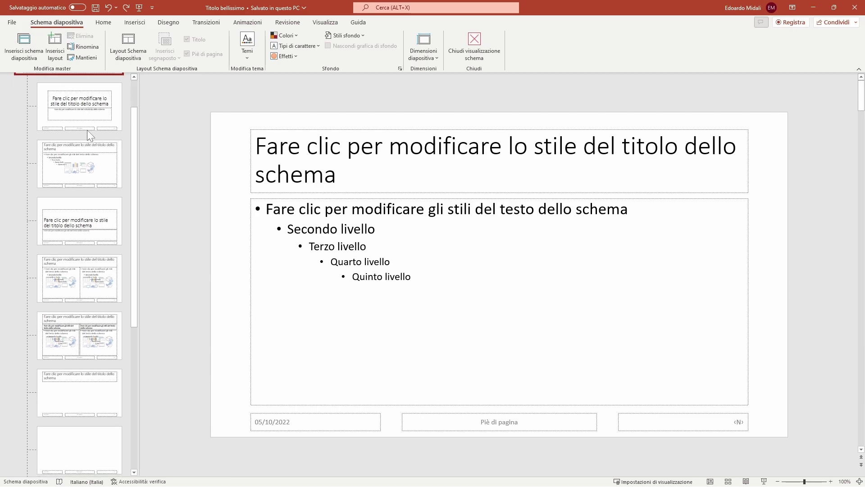
scroll(88, 180, "down", 3)
scroll(88, 182, "up", 5)
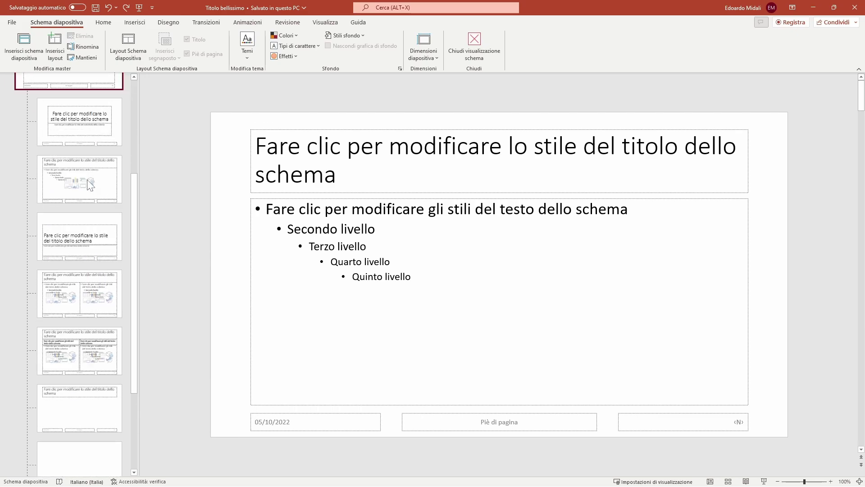
Apply the teal patterned theme to the slide master
left_click(247, 52)
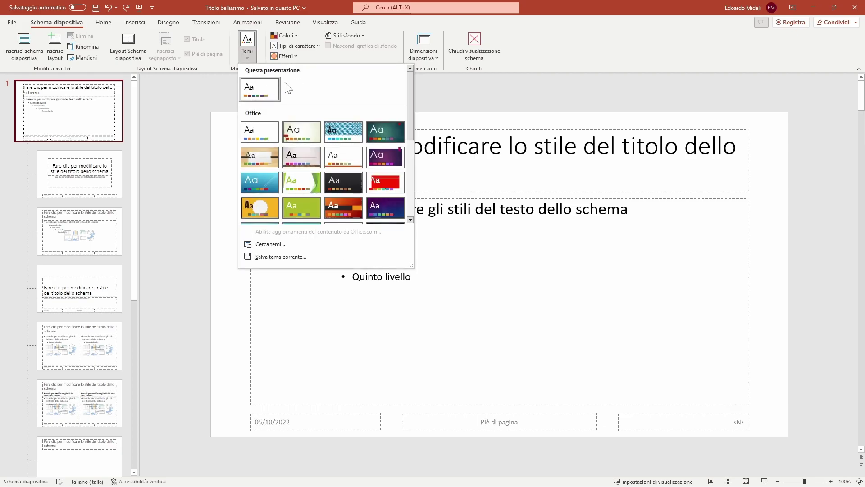
left_click(340, 135)
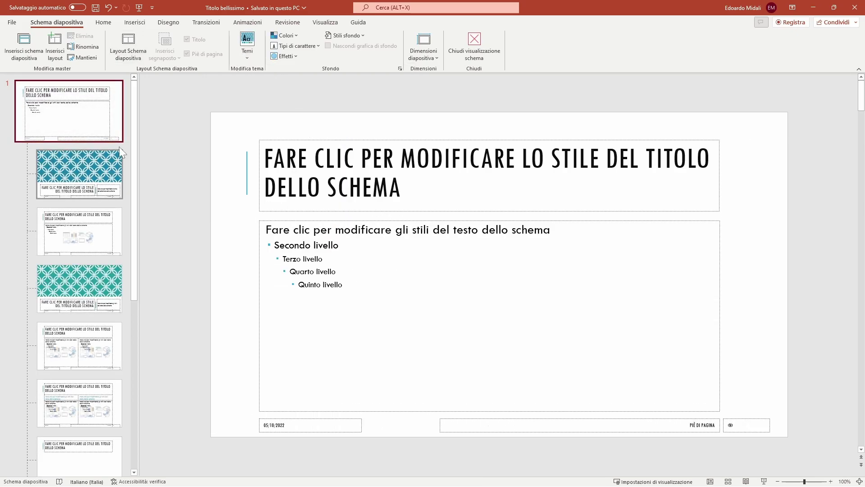
mouse_move(135, 112)
left_mouse_down()
mouse_move(145, 269)
mouse_move(135, 90)
left_mouse_up()
left_click(79, 185)
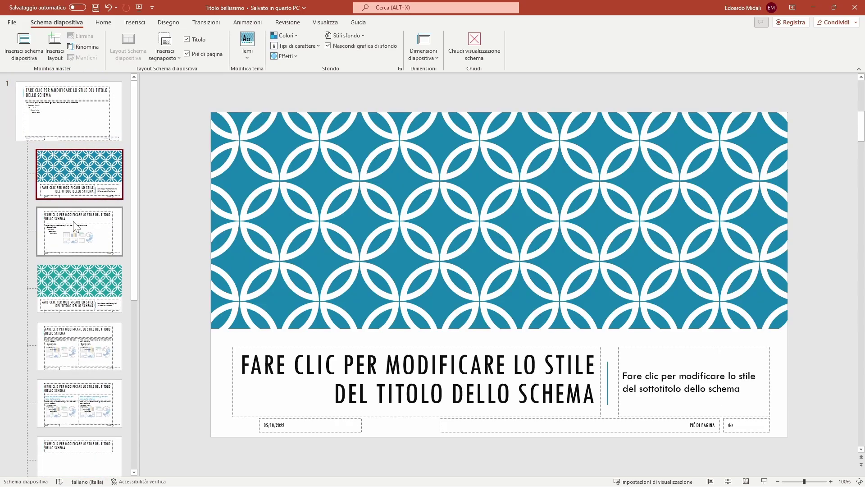
left_click(58, 118)
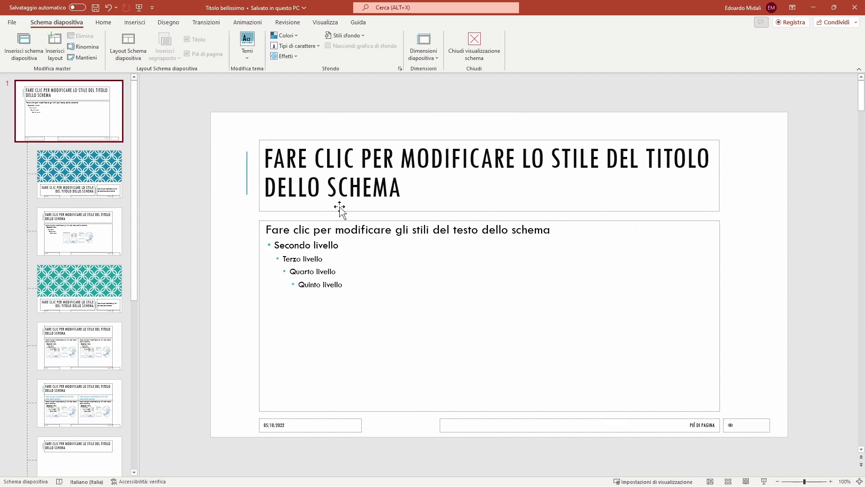
Review the teal title, section, title and content, comparison and picture layouts
left_click(119, 191)
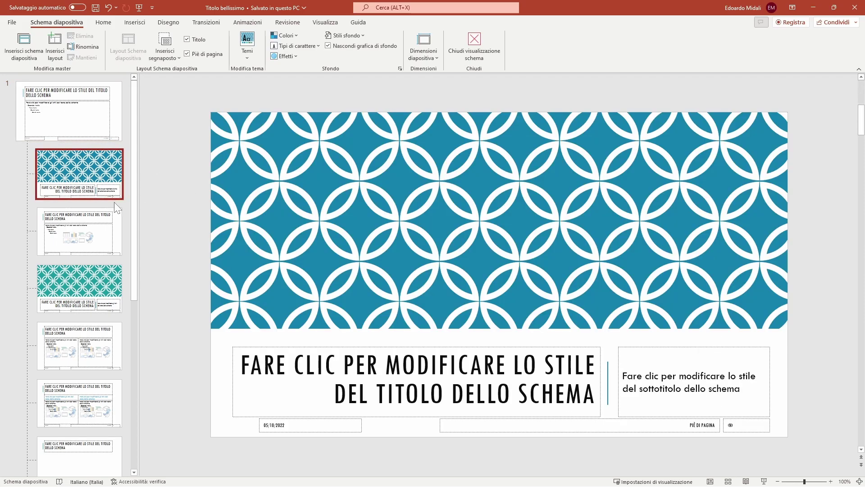
left_click(72, 277)
left_click(75, 231)
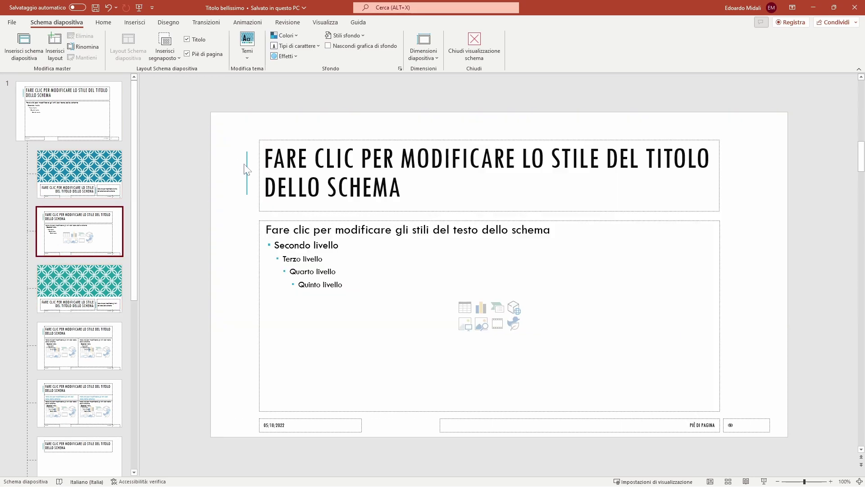
scroll(89, 272, "down", 2)
scroll(89, 272, "down", 1)
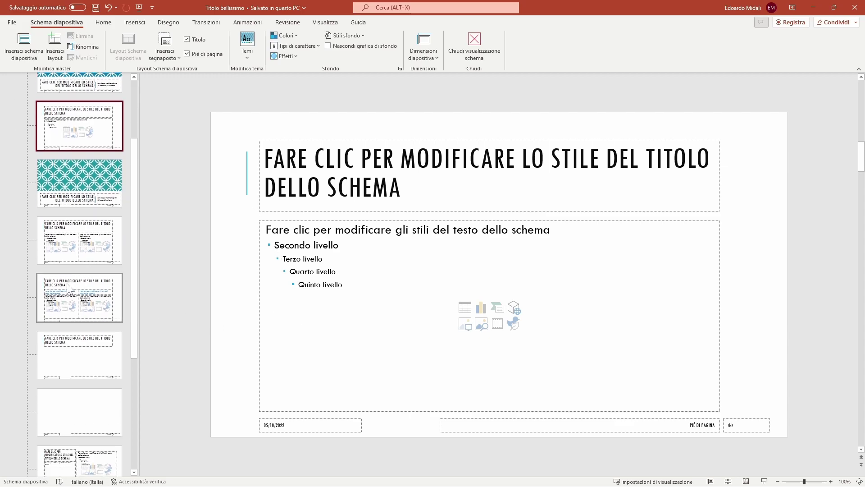
left_click(81, 293)
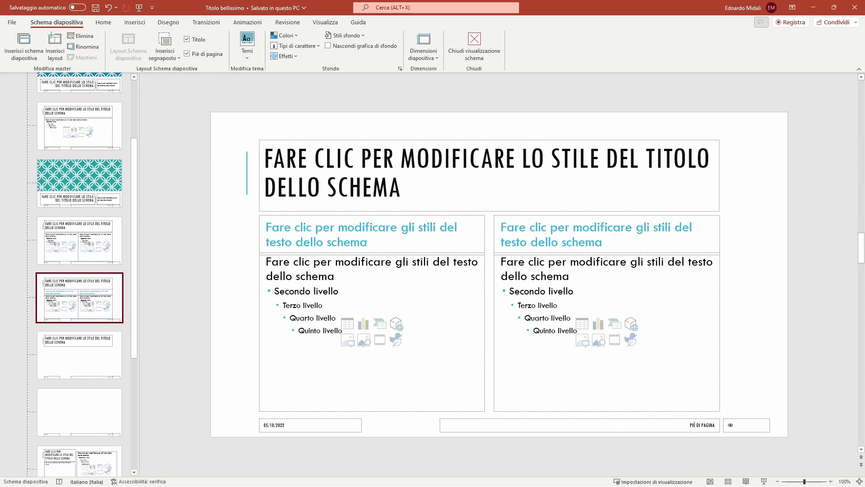
scroll(107, 311, "down", 4)
left_click(98, 369)
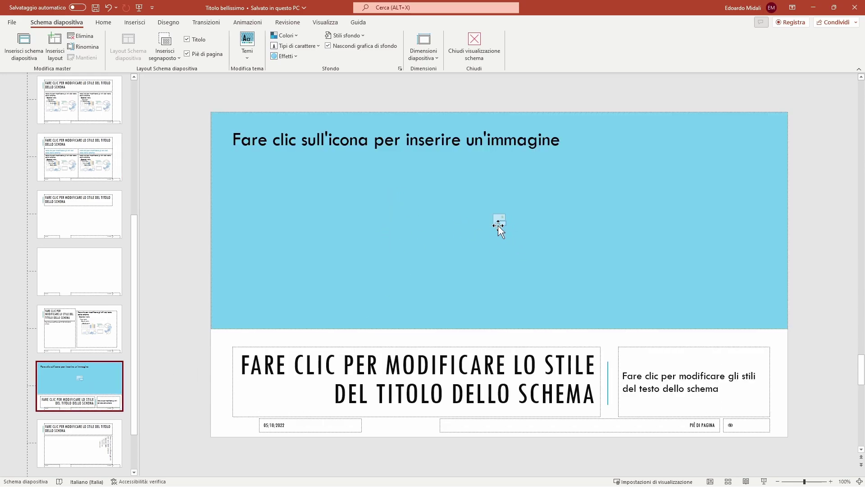
scroll(122, 244, "up", 7)
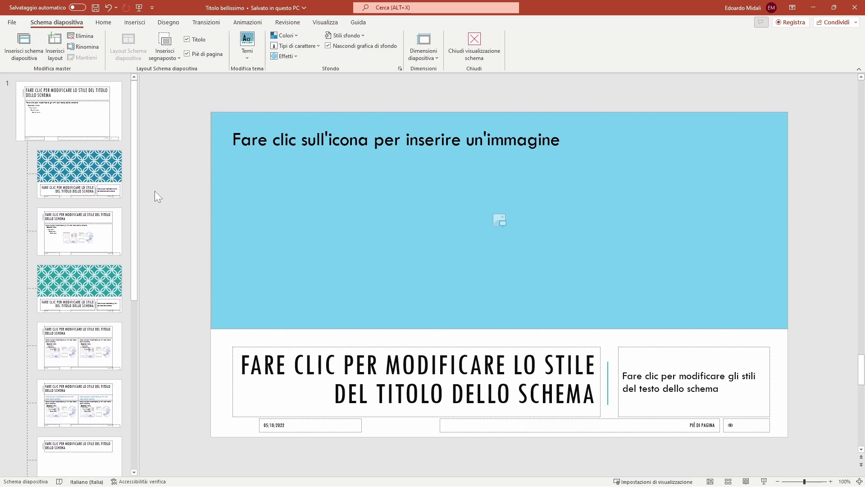
Apply the default Office theme to the master and all its layouts
left_click(248, 47)
left_click(261, 131)
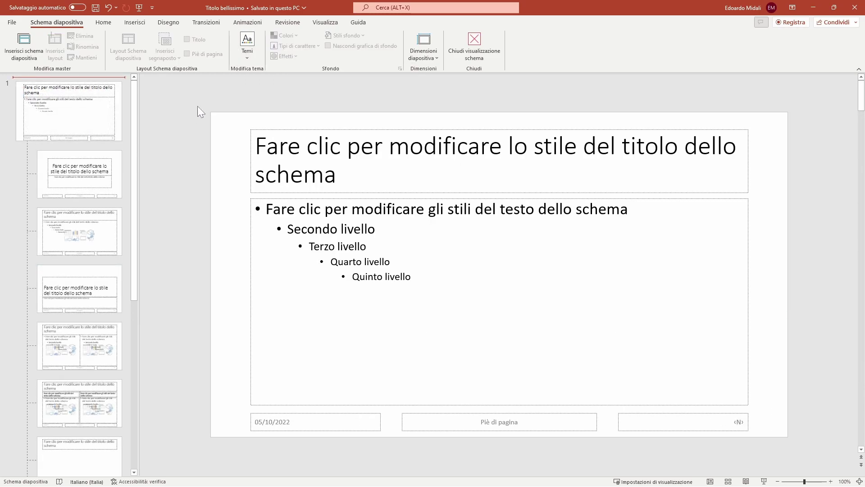
left_click(253, 52)
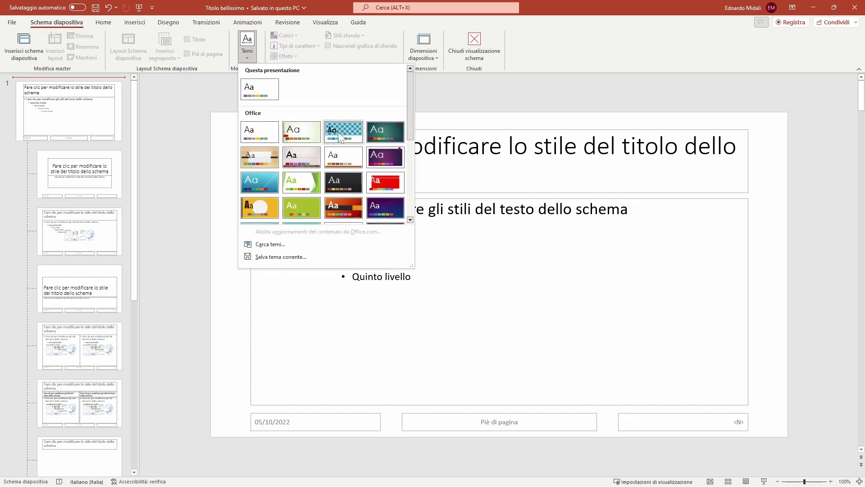
left_click(439, 96)
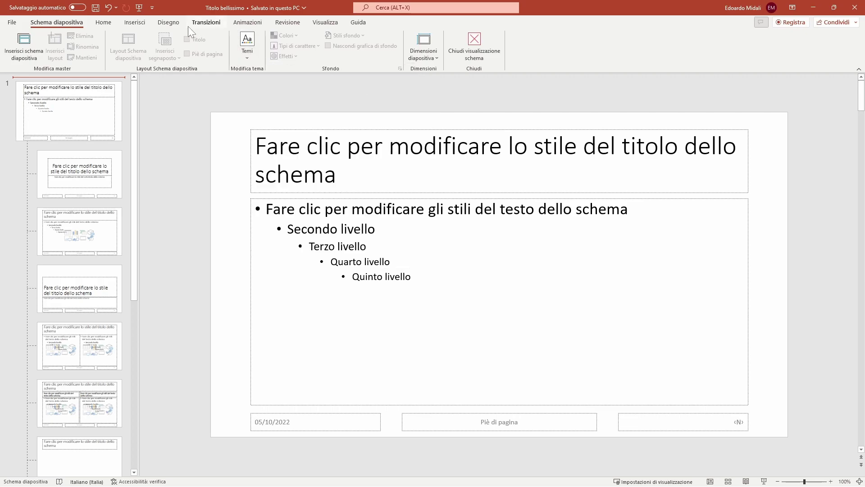
left_click(474, 45)
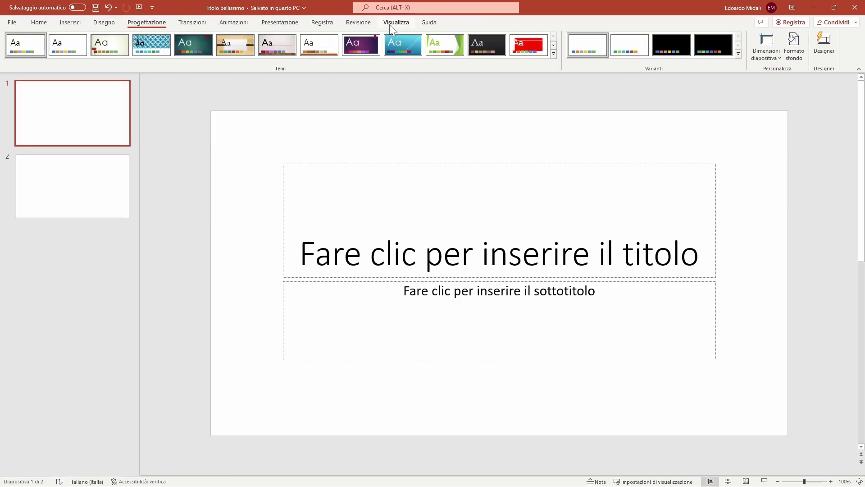
left_click(389, 24)
left_click(161, 47)
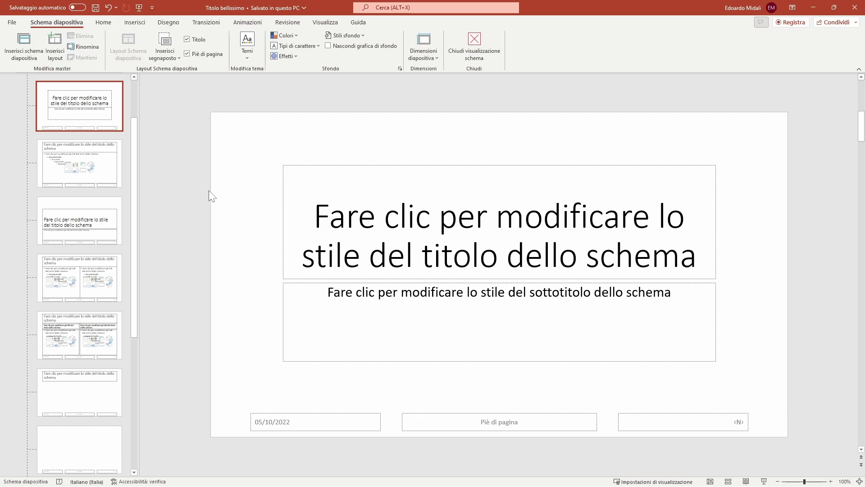
Give the slide master the Luna colour scheme and the Arial Black-Arial font pairing
key("Up")
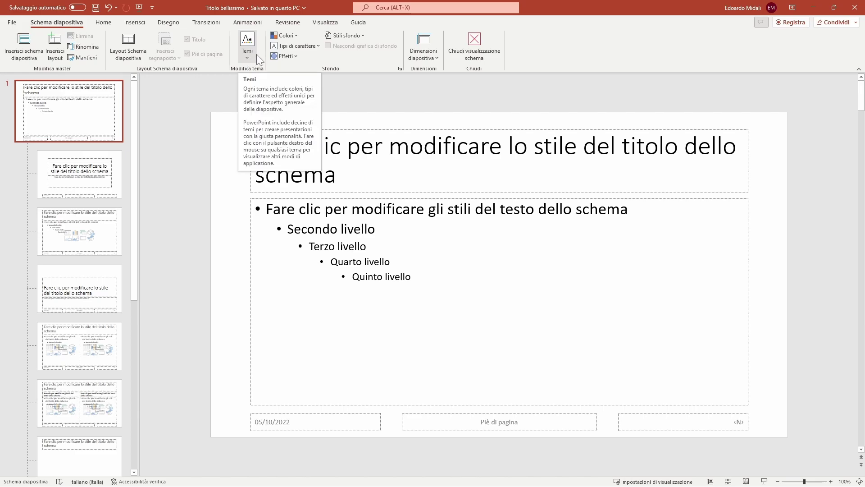
left_click(286, 35)
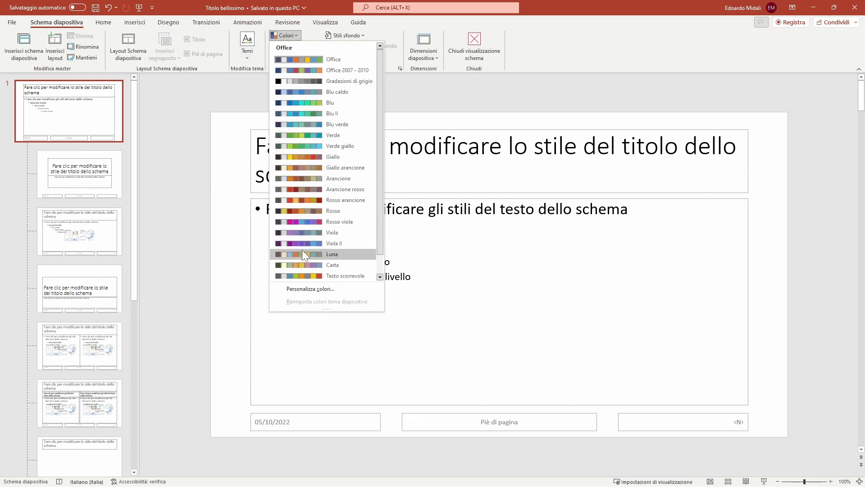
left_click(302, 252)
left_click(295, 45)
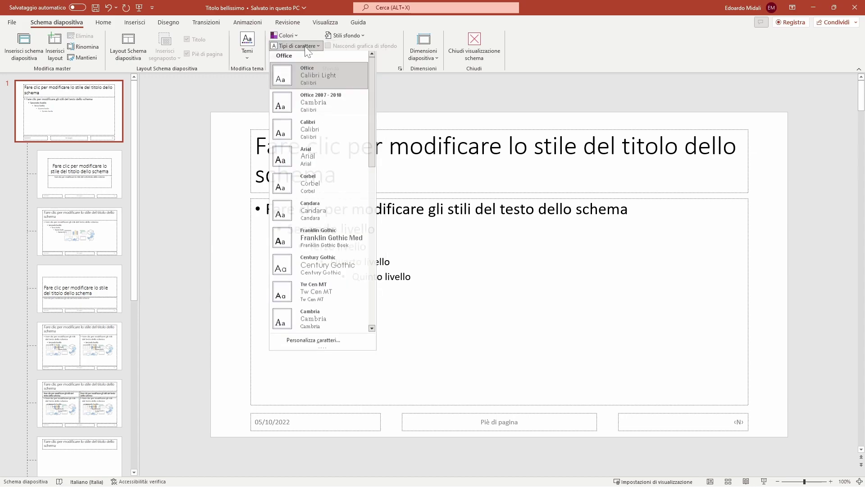
scroll(305, 135, "down", 5)
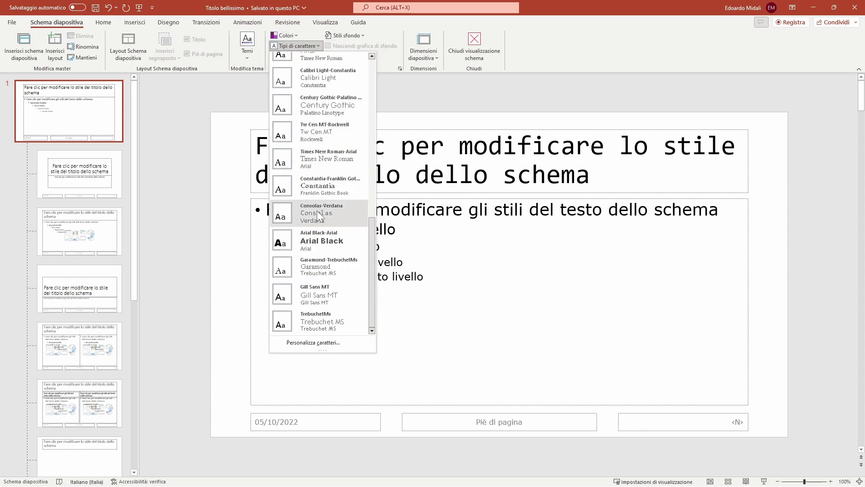
left_click(318, 240)
Preview theme effects and background styles, keeping the Office effects and no new background
left_click(289, 56)
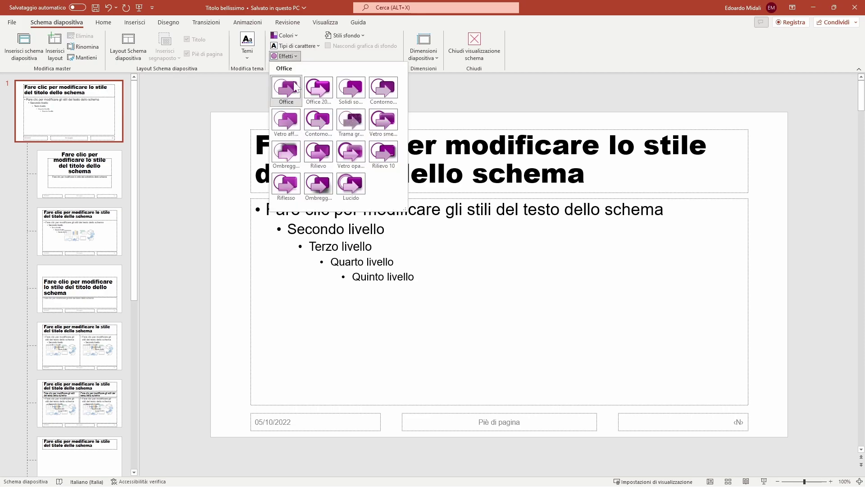
left_click(314, 57)
left_click(346, 36)
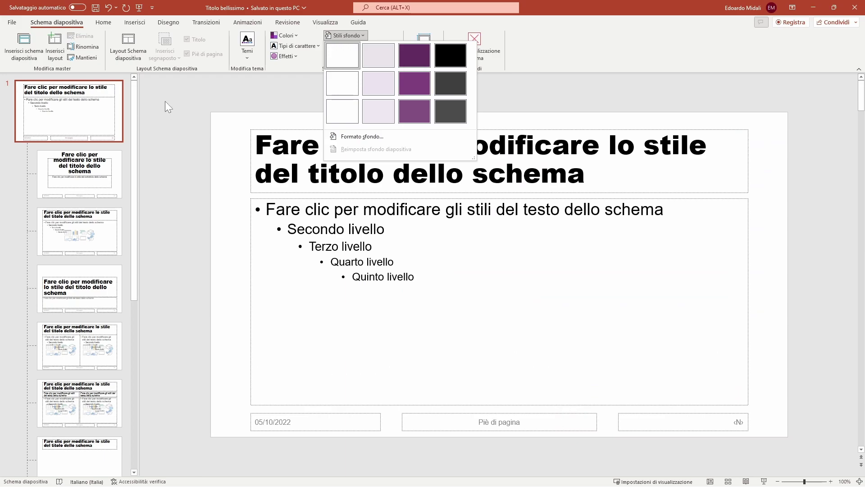
left_click(166, 102)
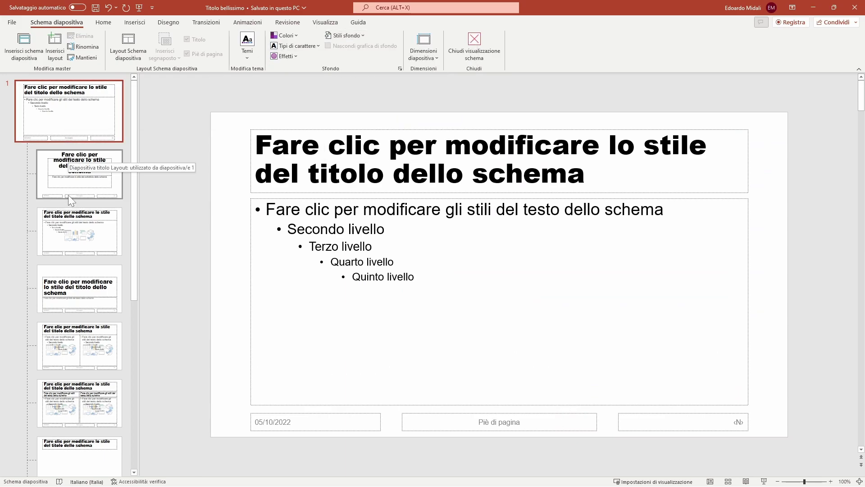
Give the slide master a purple background style
left_click(68, 165)
scroll(61, 192, "down", 2)
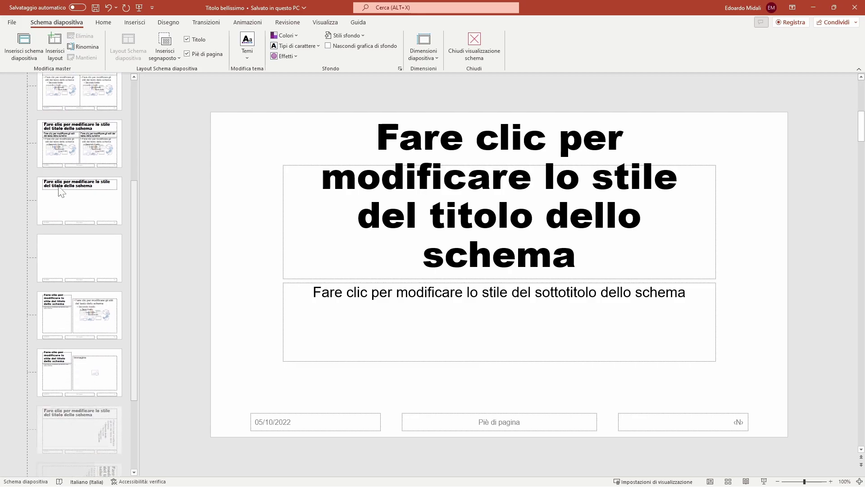
scroll(60, 191, "down", 2)
scroll(60, 192, "down", 2)
scroll(61, 192, "up", 5)
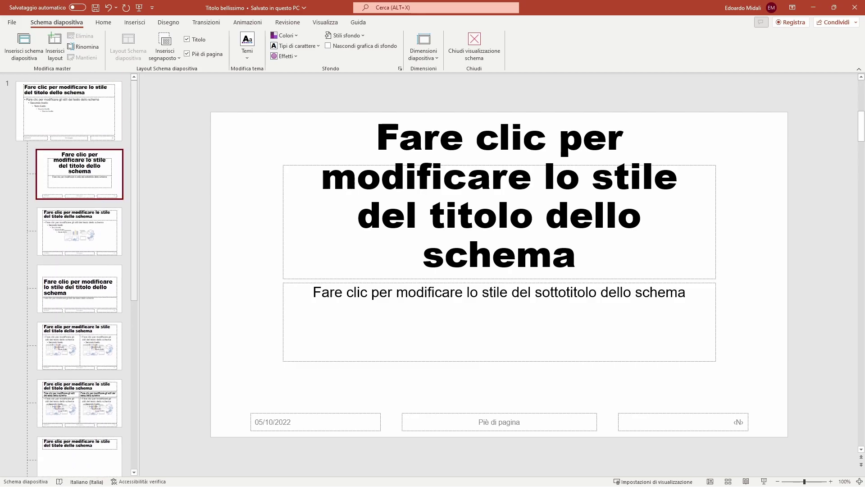
left_click(61, 125)
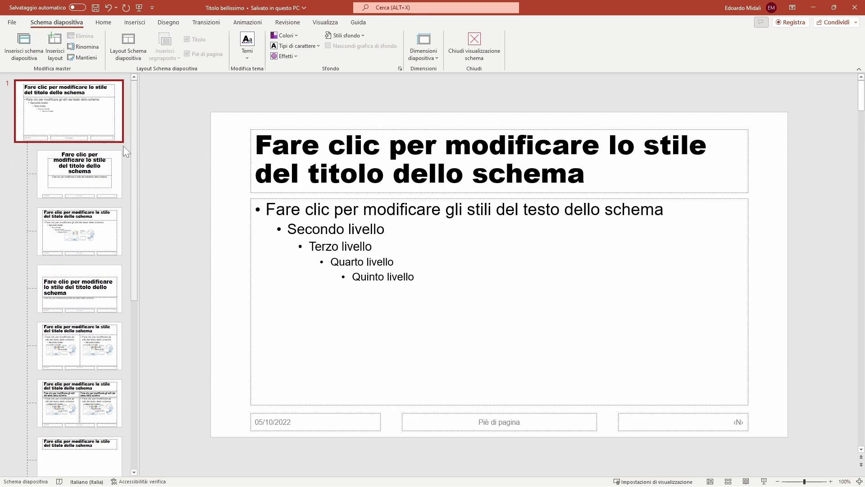
left_click(362, 36)
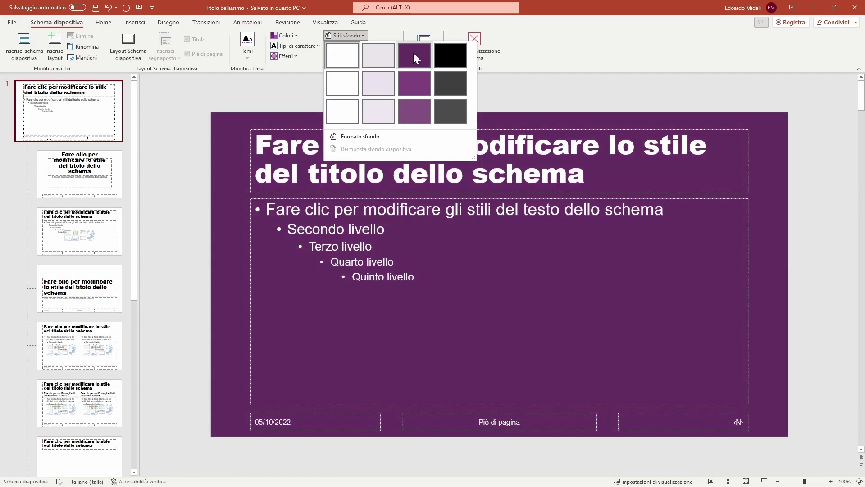
left_click(408, 76)
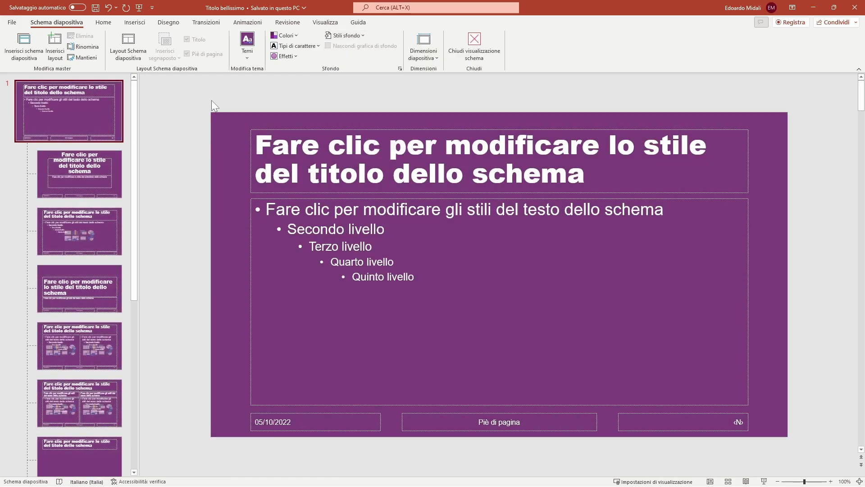
Try a light lavender background on the title layout, then undo it
scroll(120, 160, "down", 2)
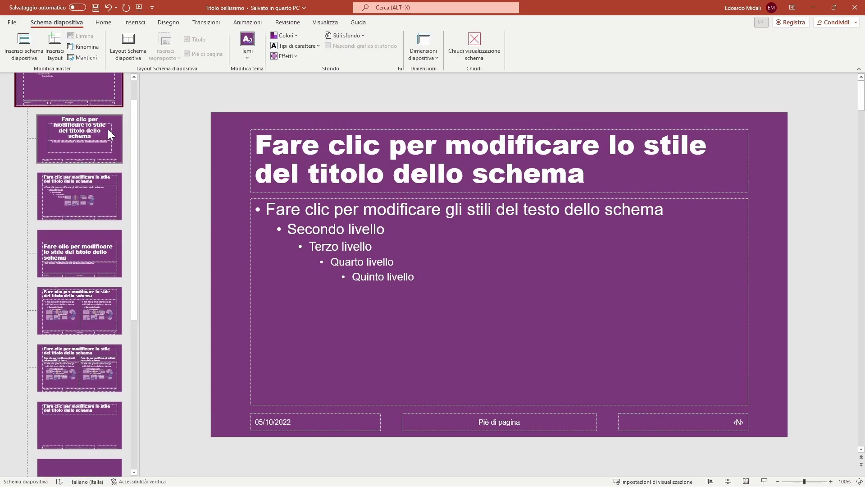
left_click(107, 131)
left_click(361, 36)
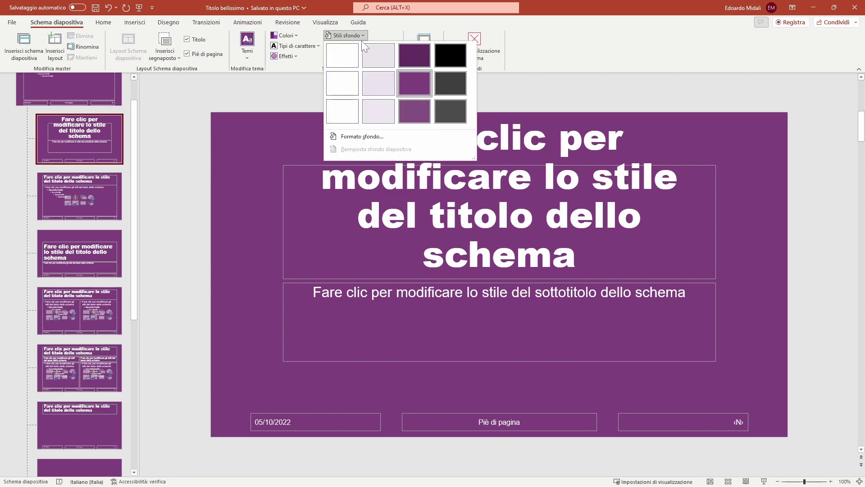
left_click(374, 67)
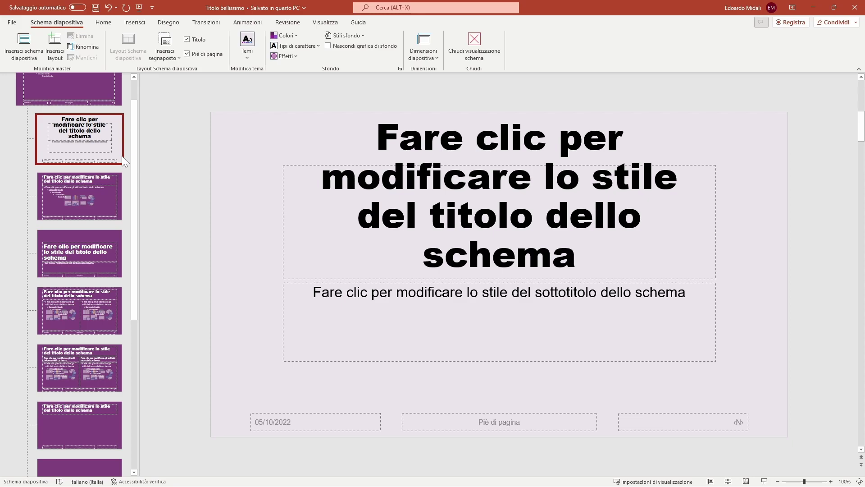
scroll(122, 156, "up", 2)
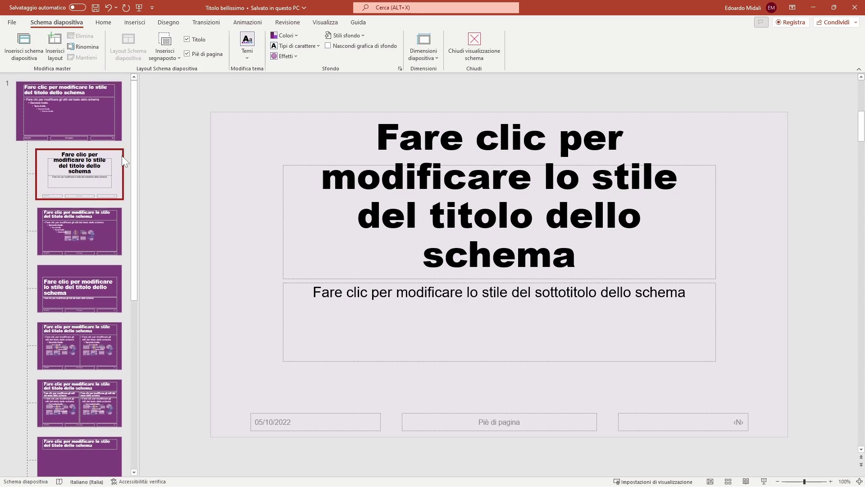
key("ctrl+z")
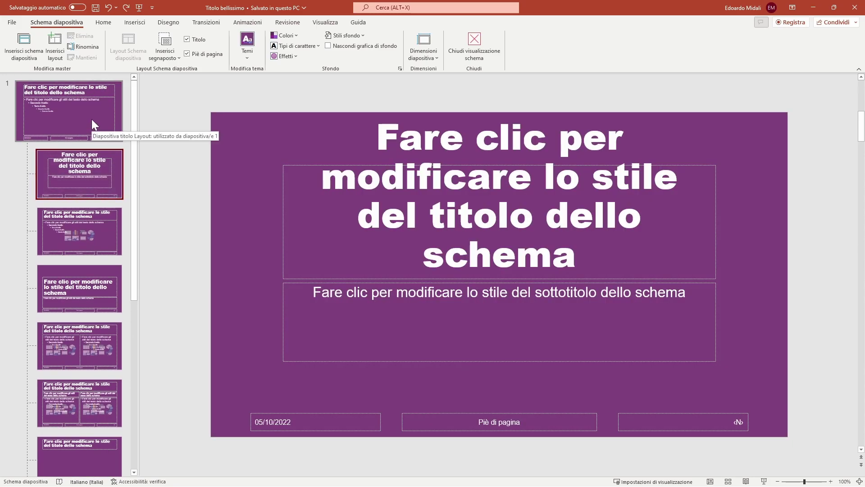
Reselect the slide master and scroll through the thumbnail pane
left_click(91, 119)
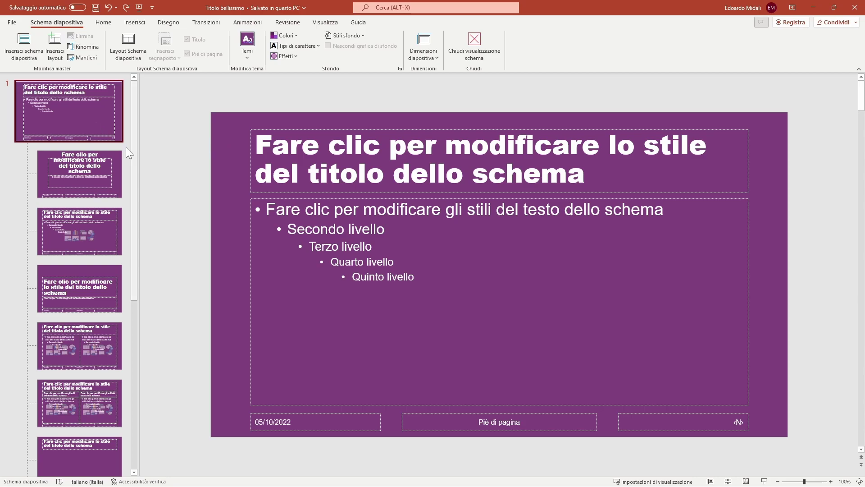
scroll(124, 148, "down", 4)
scroll(123, 148, "down", 3)
scroll(124, 148, "up", 3)
scroll(124, 147, "up", 4)
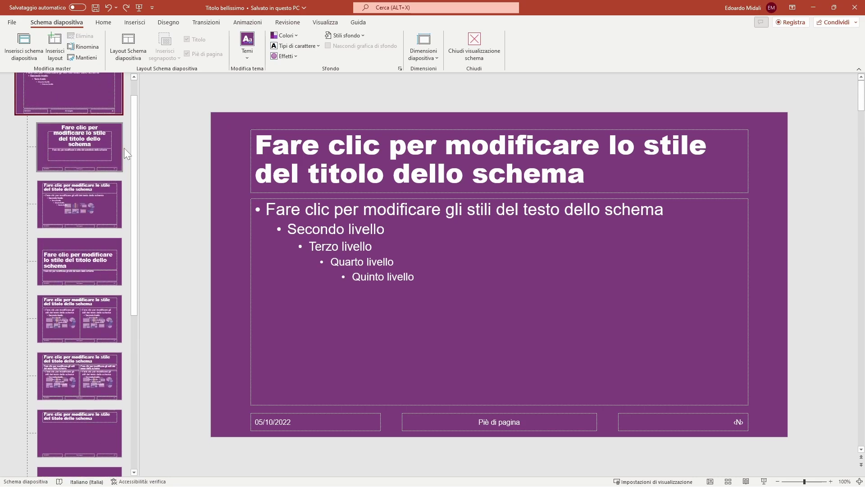
Insert a new custom layout and draw a content placeholder over its left half below the title
right_click(91, 172)
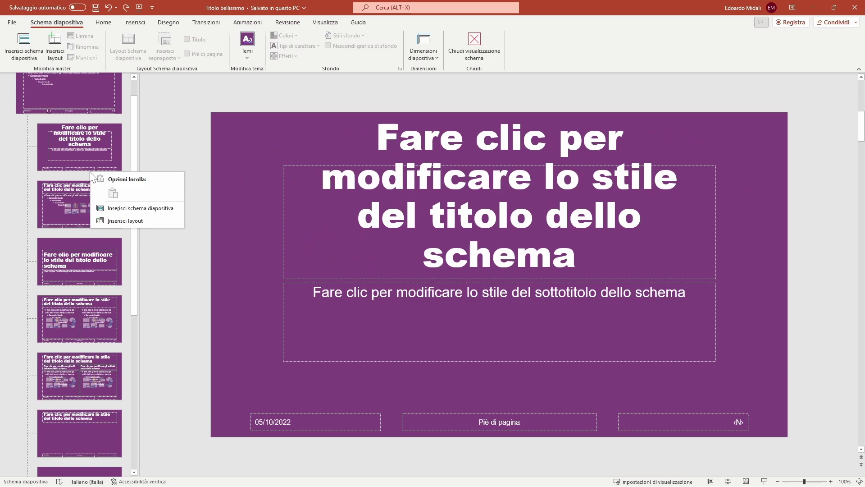
left_click(117, 220)
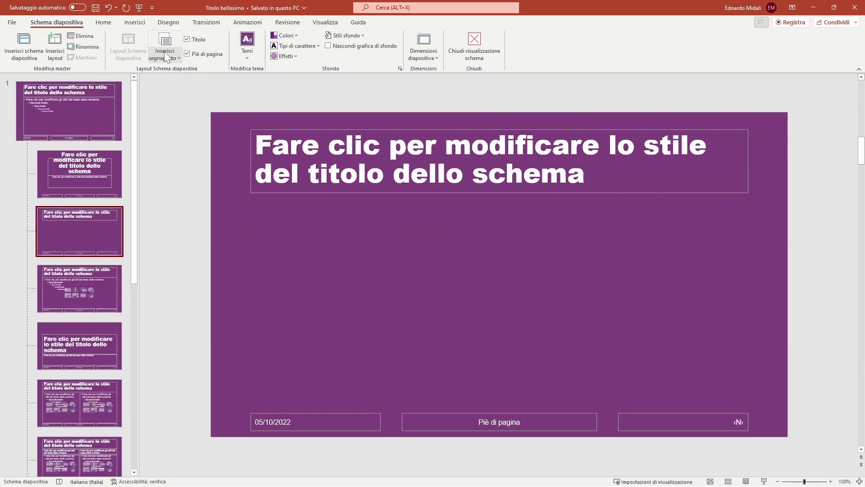
left_click(166, 53)
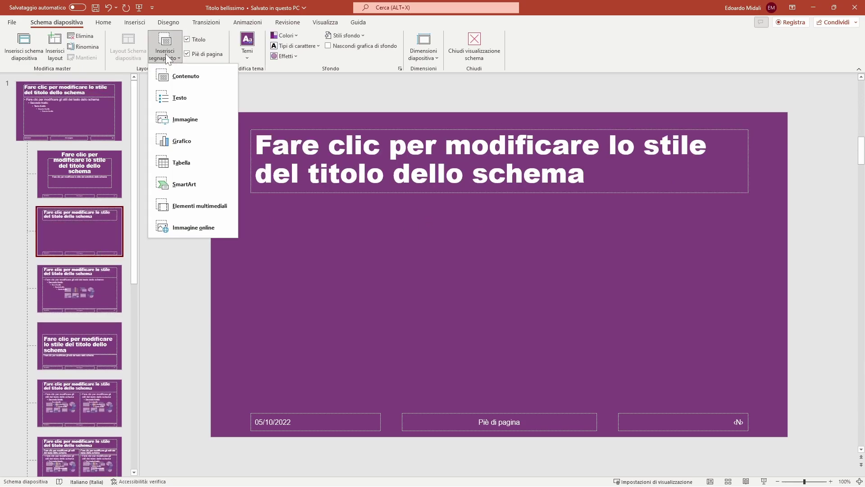
left_click(178, 81)
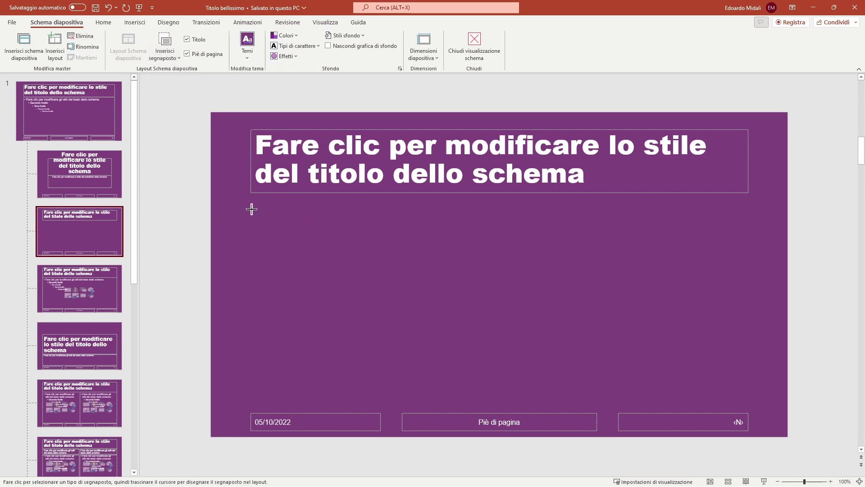
left_click_drag(252, 209, 494, 365)
left_click_drag(502, 397, 500, 396)
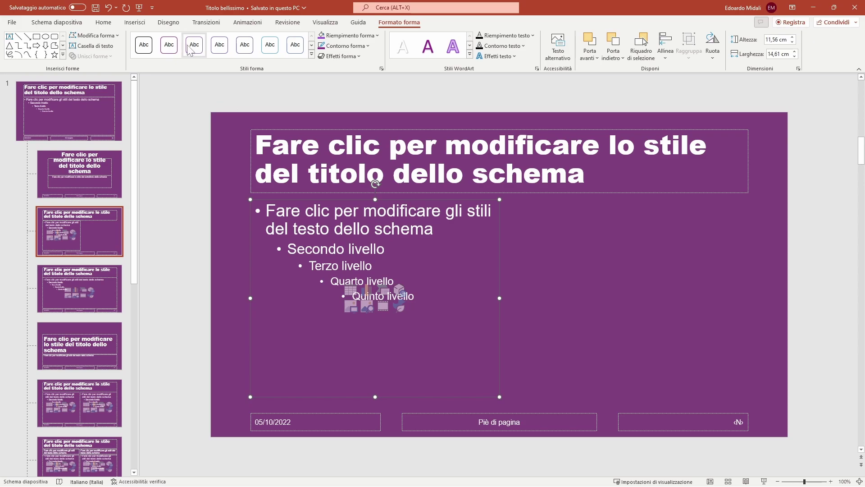
left_click(652, 254)
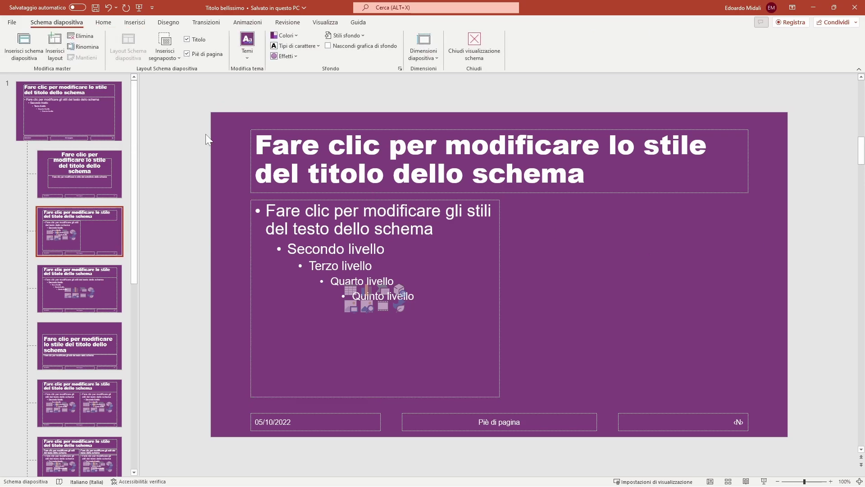
Draw a table placeholder across the right half of the custom layout
left_click(173, 58)
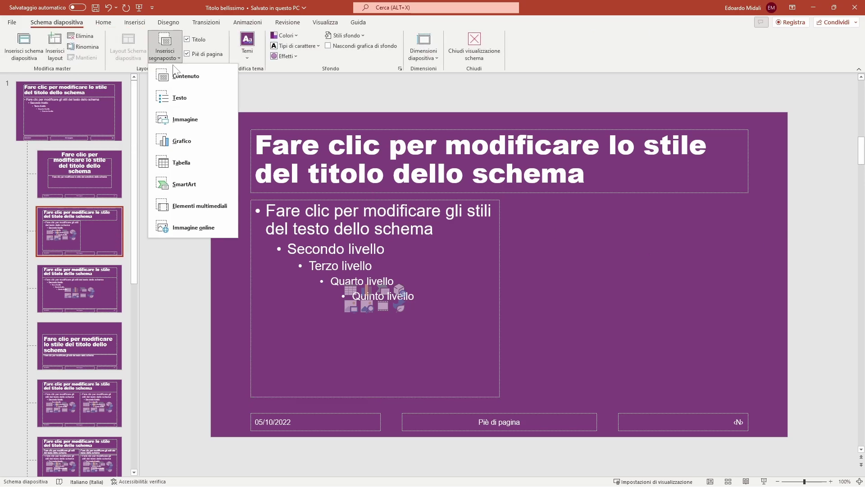
left_click(184, 170)
left_click_drag(513, 200, 748, 403)
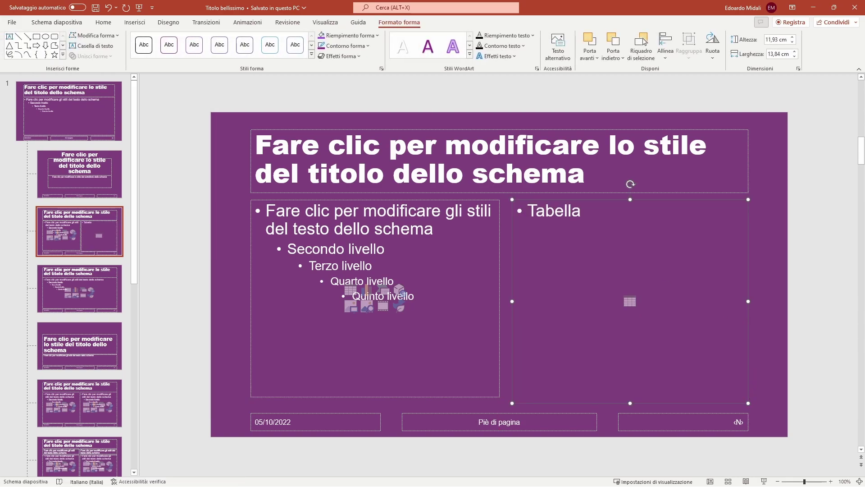
left_click(228, 136)
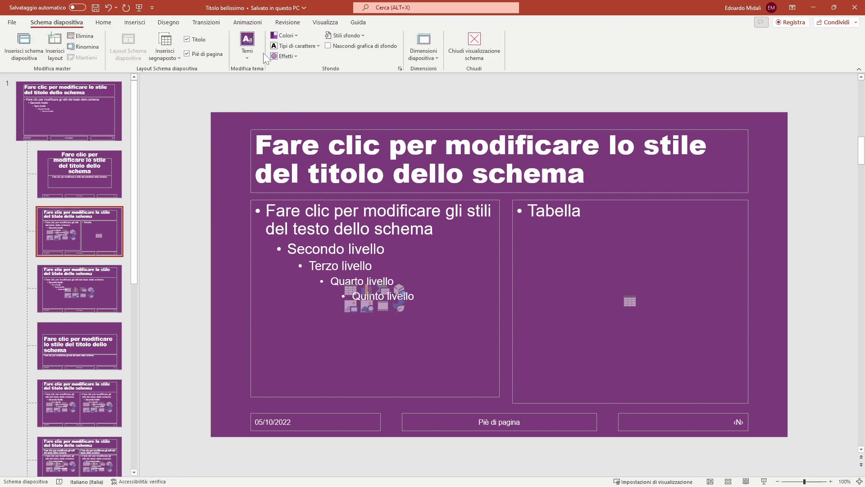
Give the title slide layout a light lavender background style, leaving the theme unchanged
left_click(245, 56)
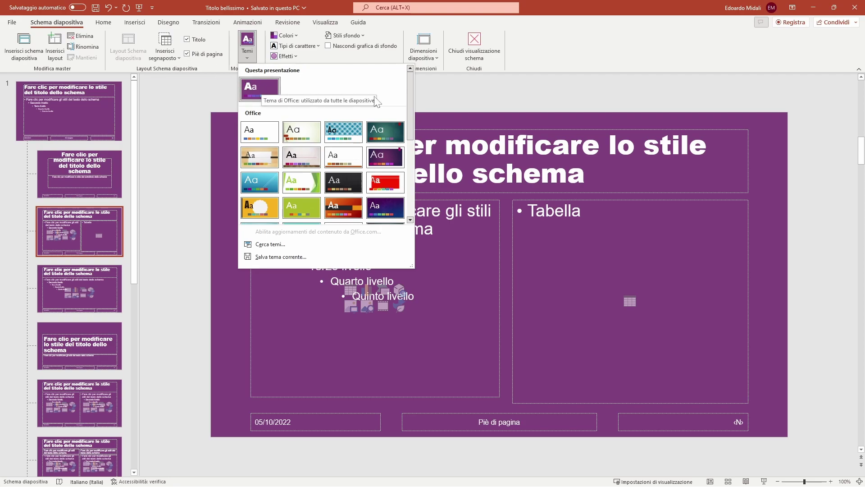
left_click(420, 96)
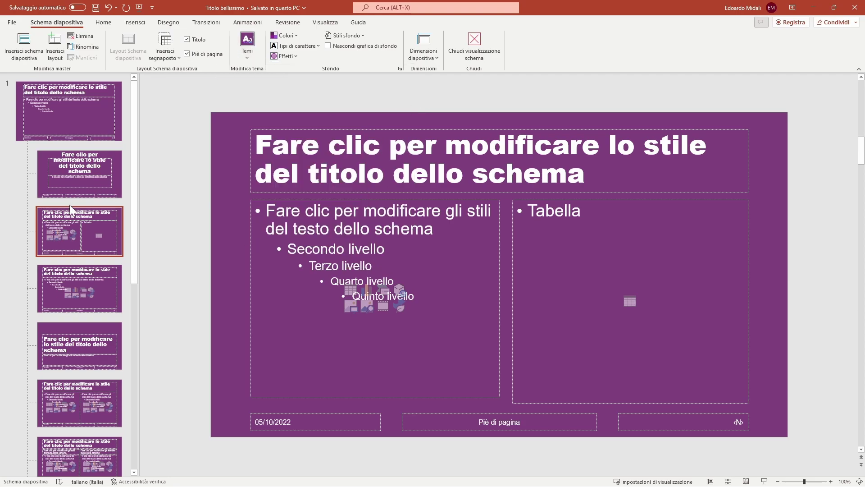
left_click(117, 186)
left_click(345, 35)
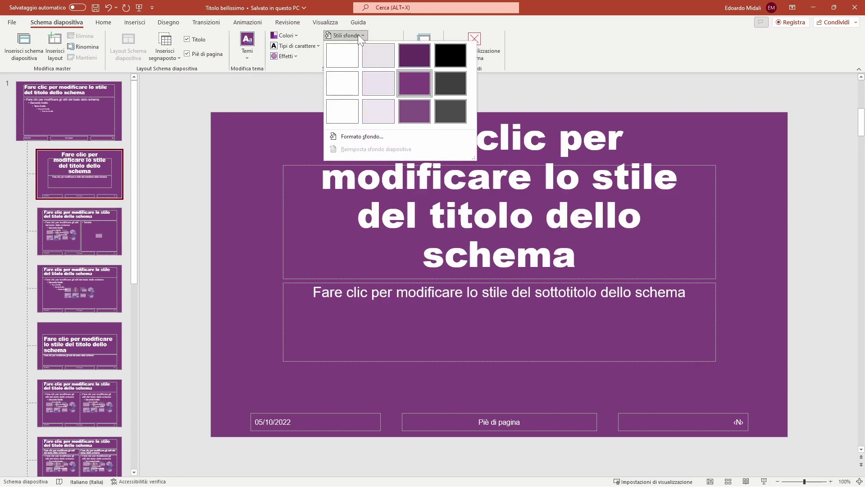
left_click(379, 54)
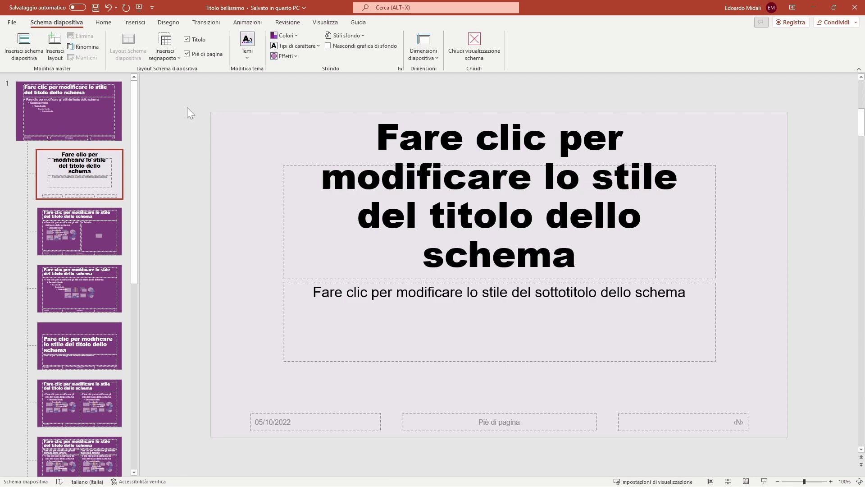
Exit master view and check slide 1's pale lavender title design in normal view
left_click(471, 45)
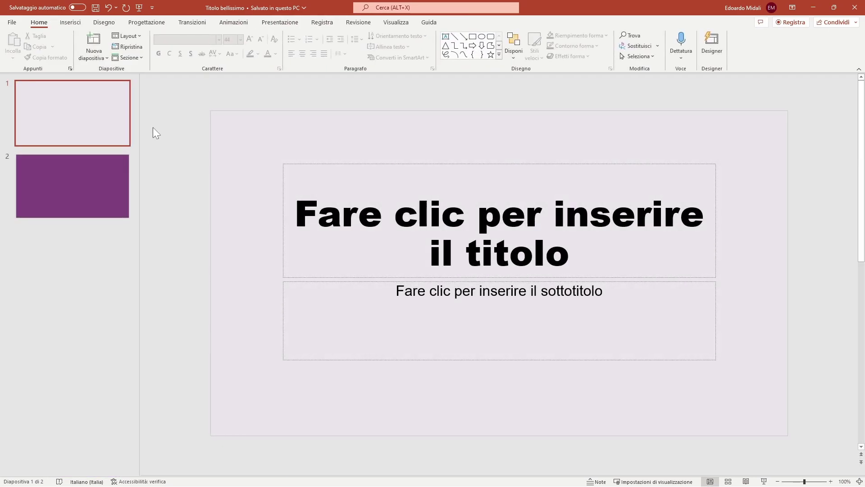
right_click(98, 114)
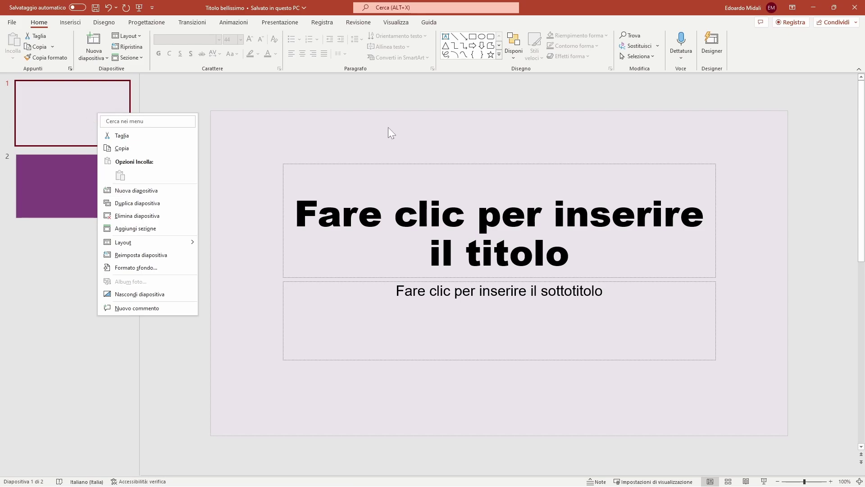
left_click(269, 108)
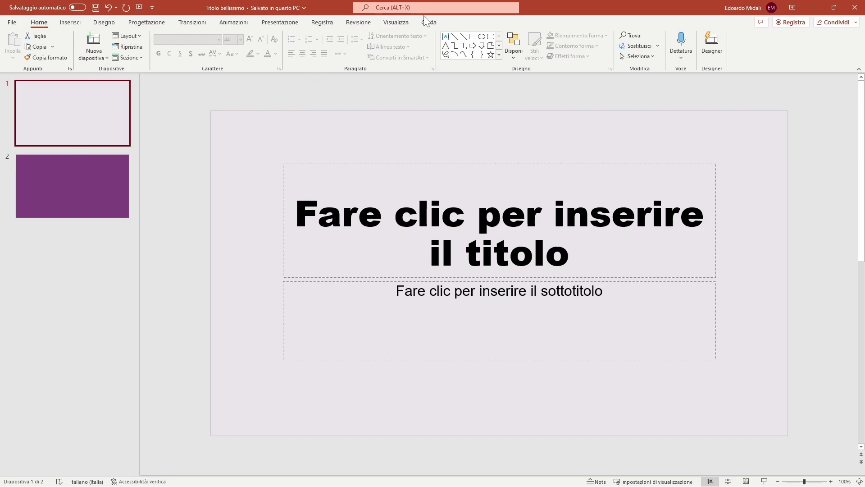
Reopen Slide Master to review the purple master and its title, content and section-header layouts, then close it
left_click(394, 25)
left_click(168, 46)
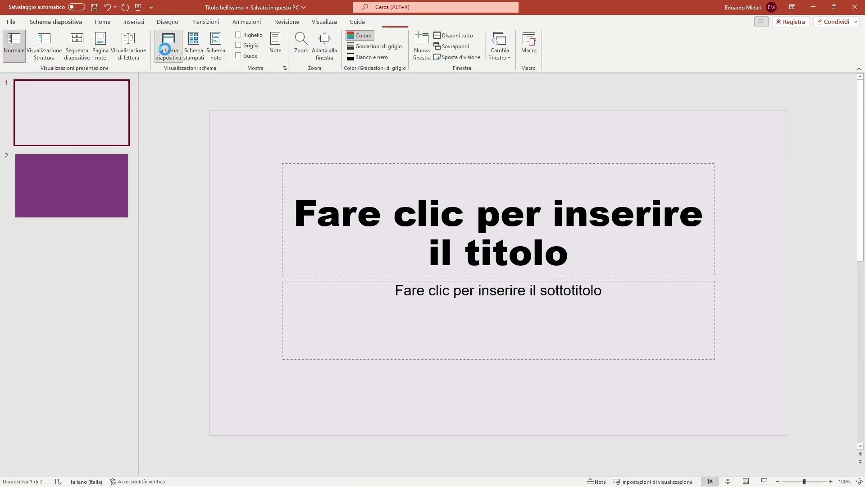
scroll(104, 149, "up", 2)
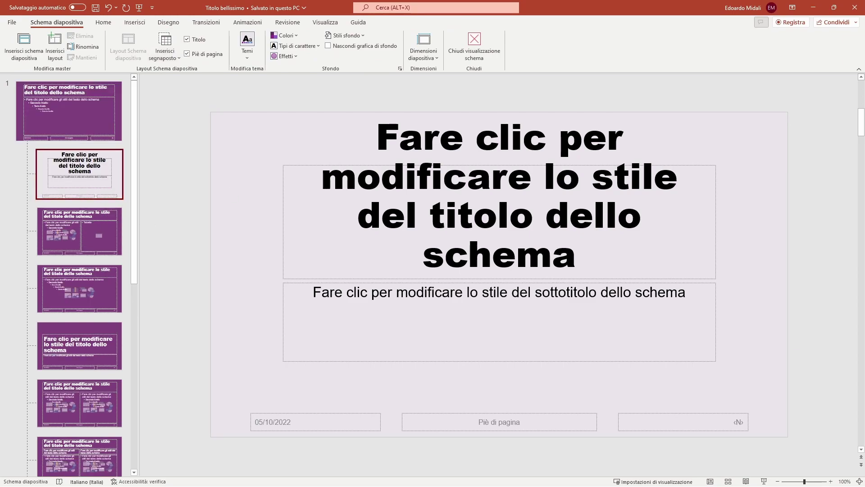
left_click(473, 215)
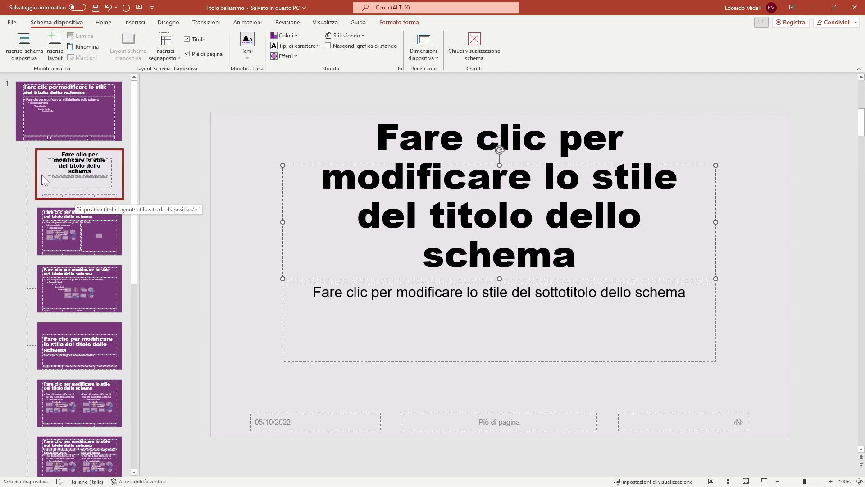
left_click(84, 119)
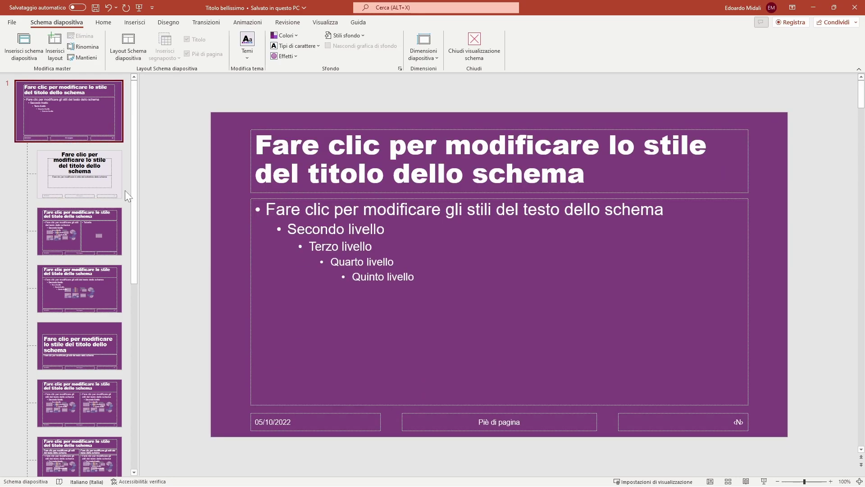
left_click(93, 174)
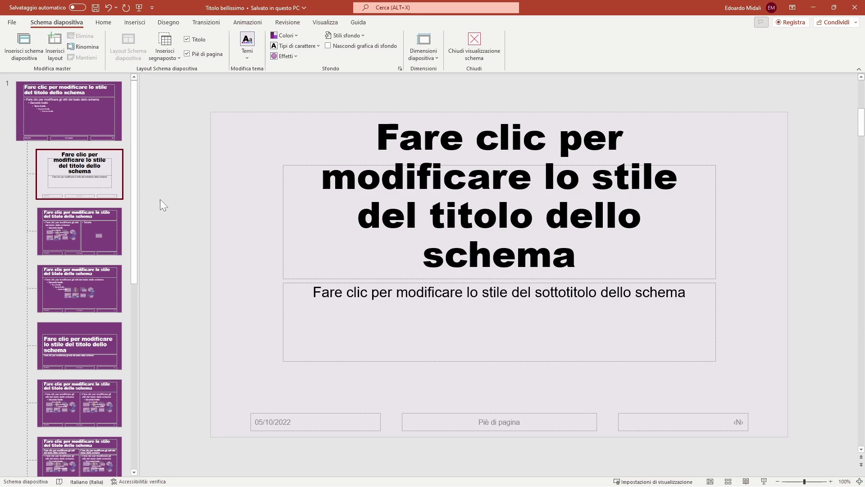
left_click(81, 244)
left_click(77, 292)
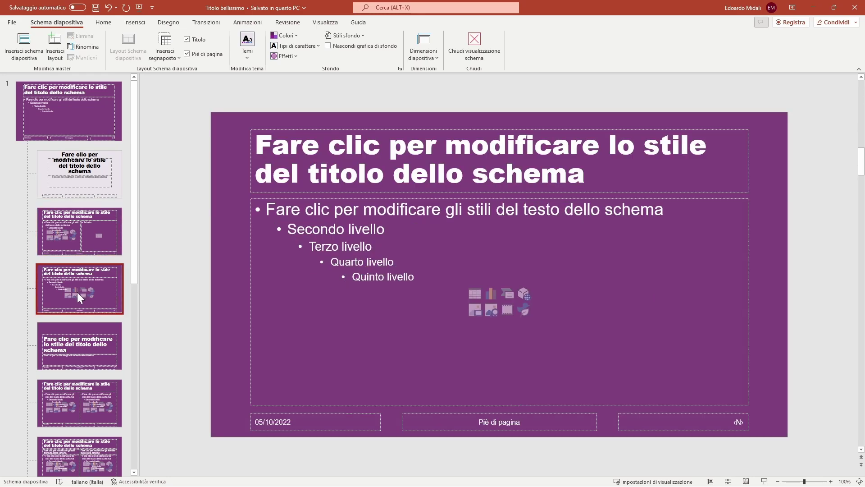
left_click(82, 340)
left_click(487, 38)
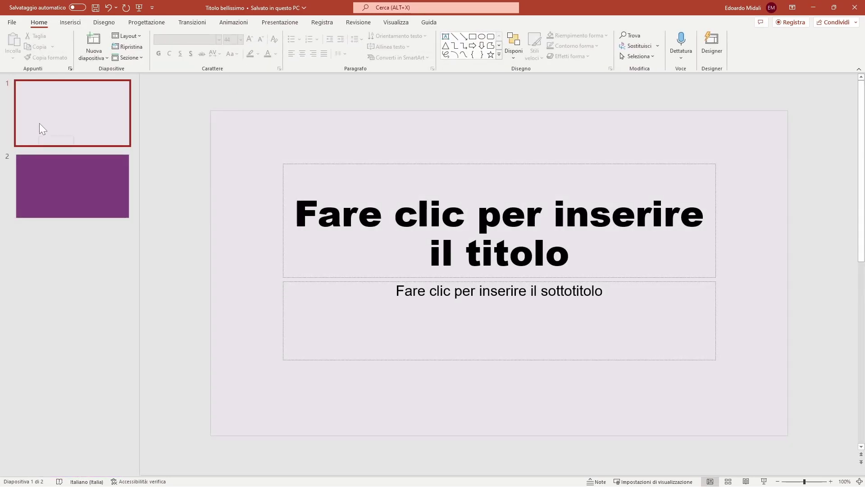
Apply the custom layout (content left, table right) to slide 2, then select slide 1
right_click(86, 187)
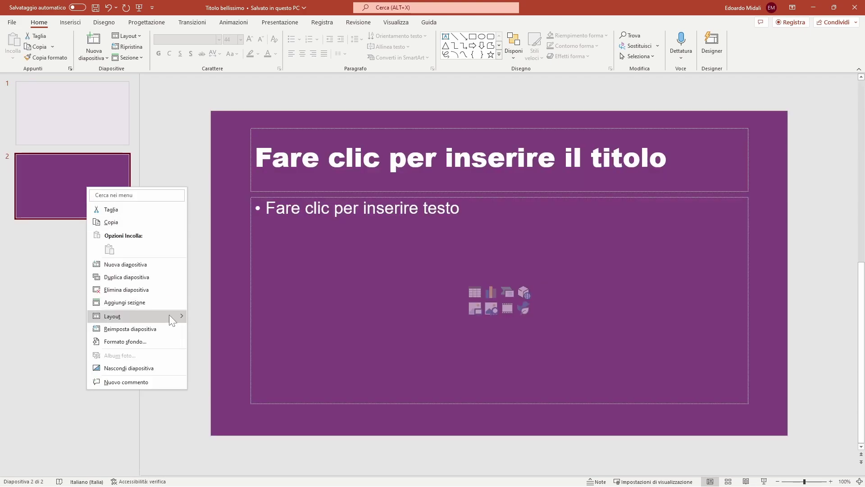
mouse_move(135, 315)
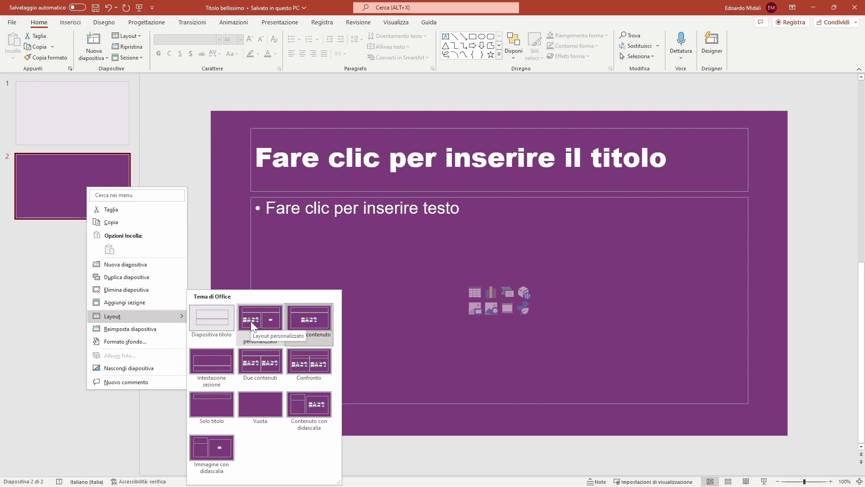
left_click(250, 321)
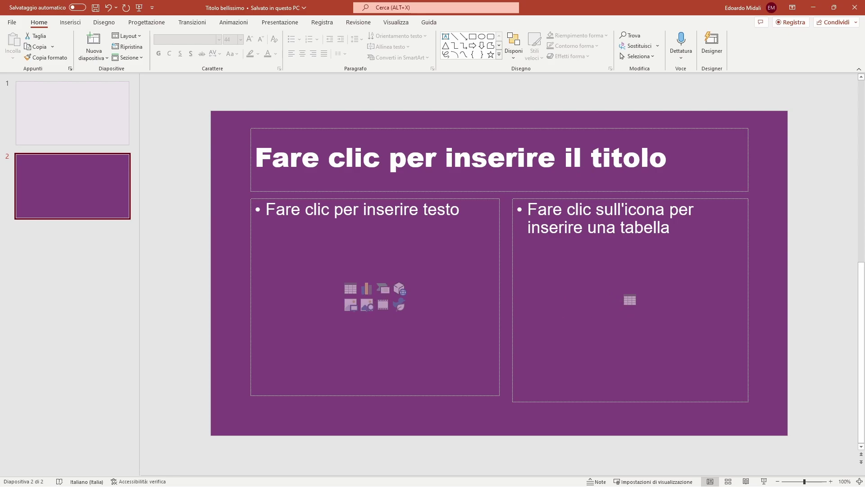
left_click(66, 129)
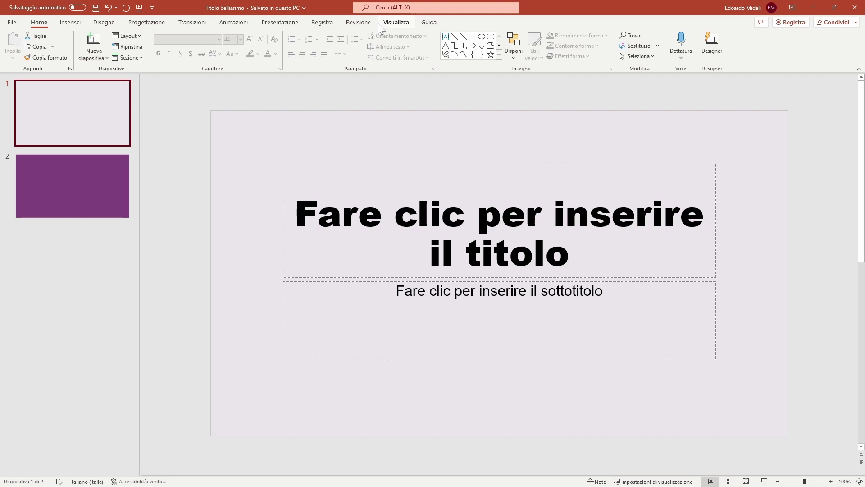
Reopen Slide Master view and select the purple slide master
left_click(390, 23)
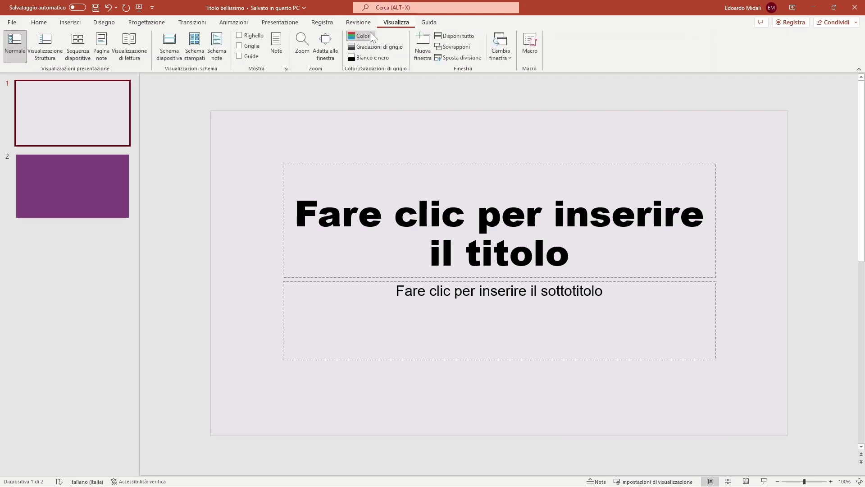
left_click(168, 45)
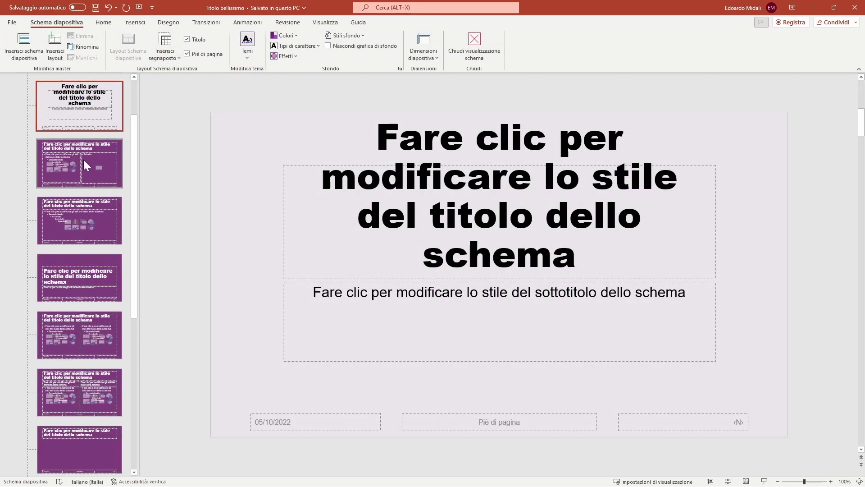
scroll(82, 160, "up", 2)
left_click(72, 129)
Apply the Century Schoolbook theme font set to the master
left_click(410, 176)
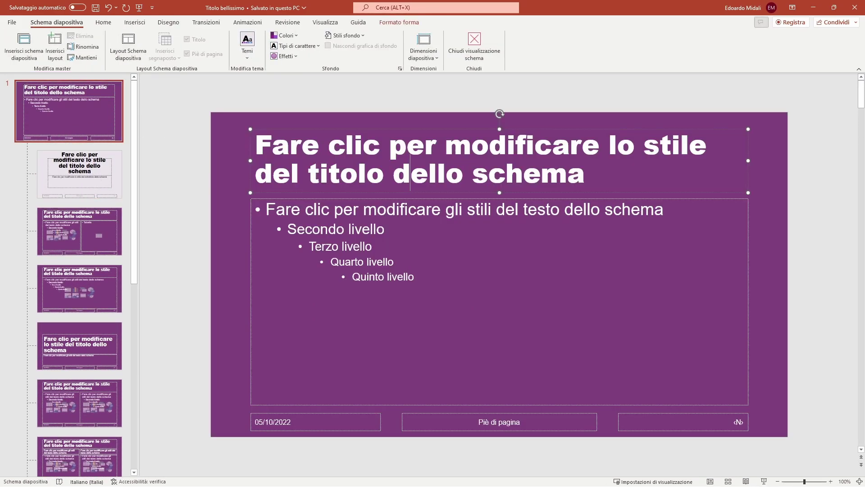
left_click(302, 46)
left_click(304, 77)
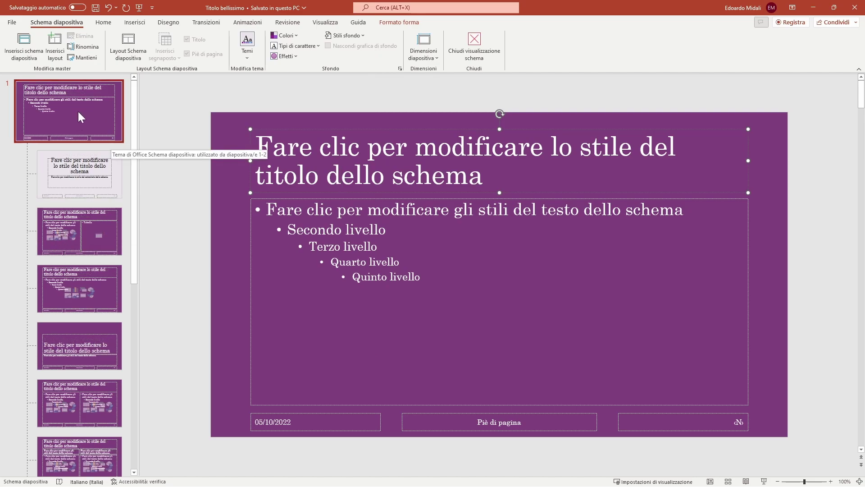
left_click(193, 212)
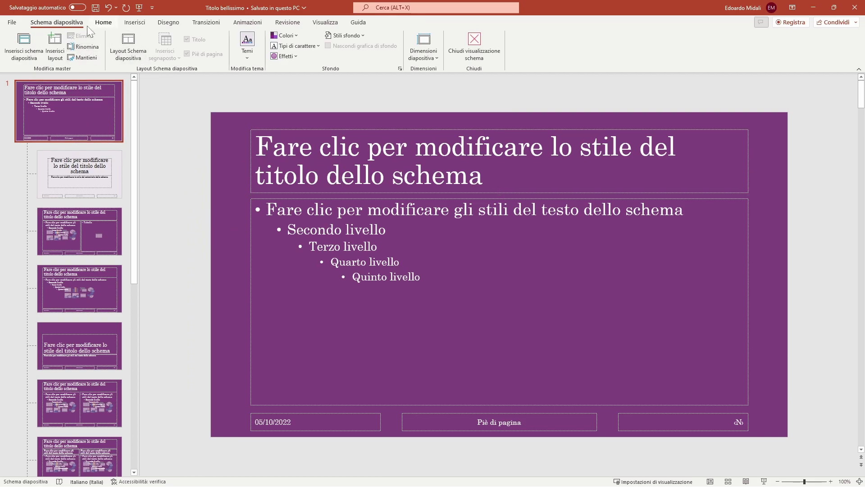
Draw an up-arrow at the master's top right, fill it black and nudge it into the corner
left_click(134, 22)
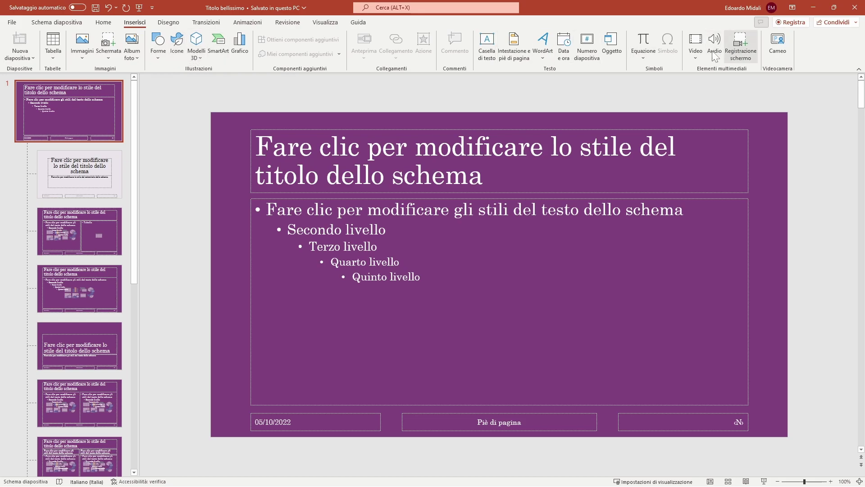
left_click(158, 45)
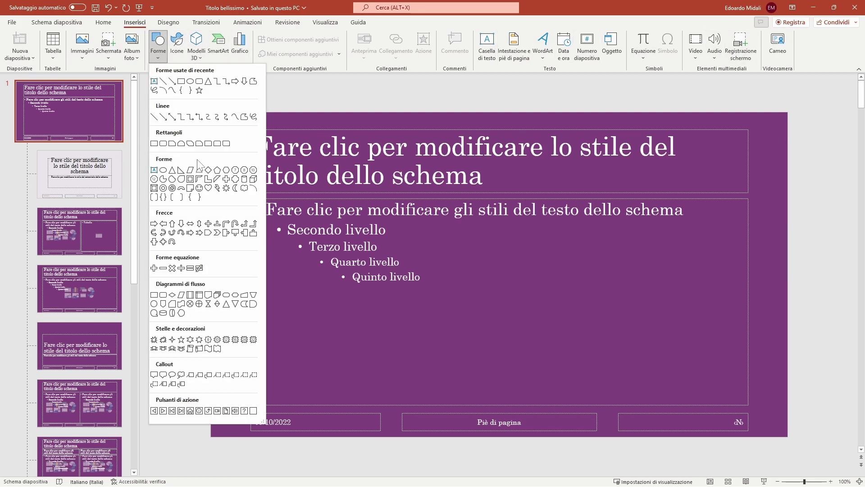
left_click(171, 224)
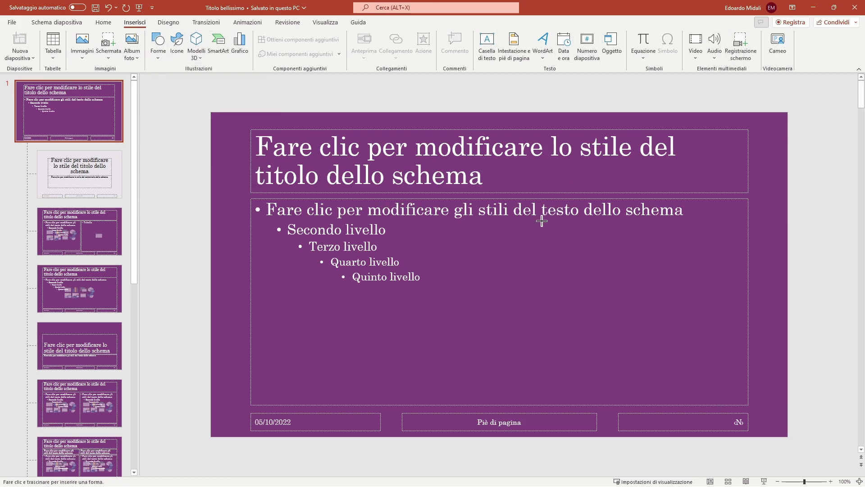
left_click_drag(663, 119, 759, 296)
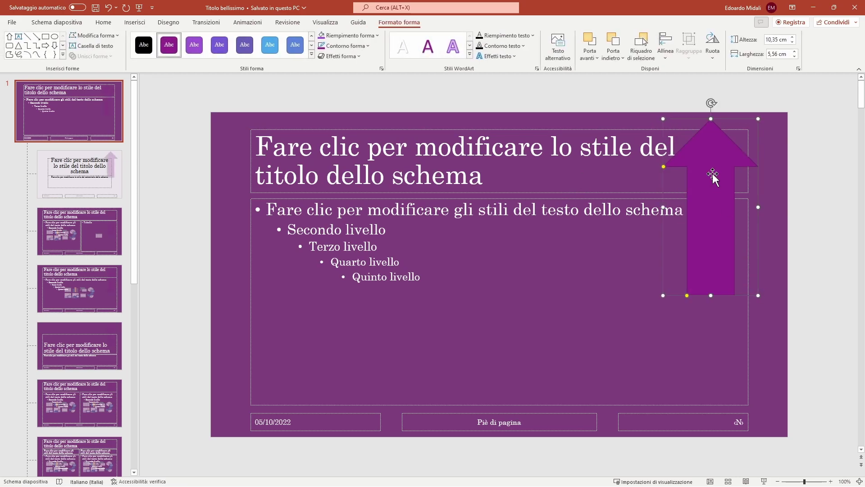
left_click(235, 53)
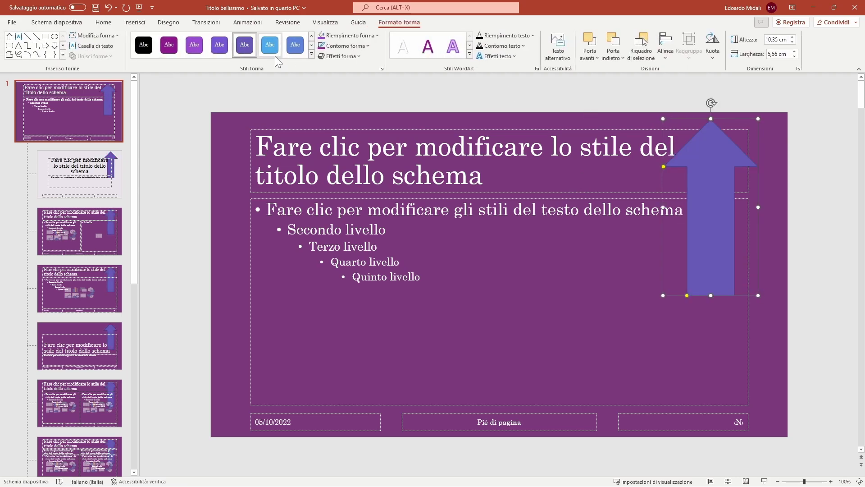
left_click(144, 44)
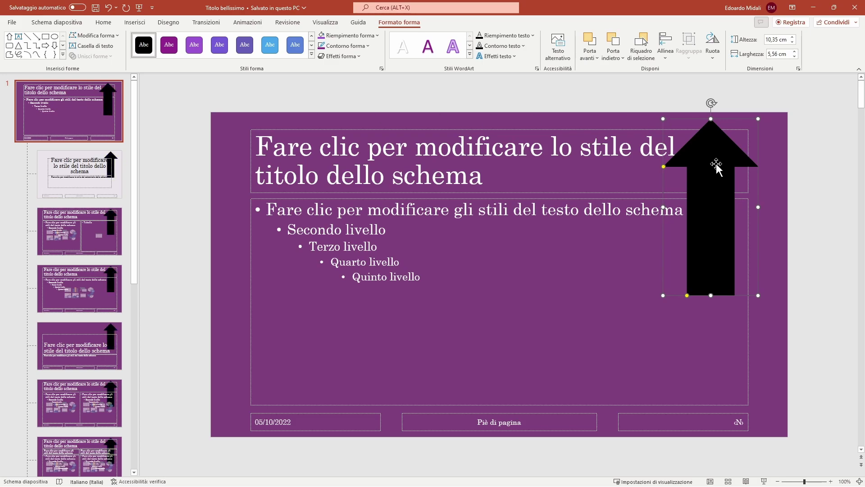
mouse_move(717, 164)
left_mouse_down()
mouse_move(736, 163)
mouse_move(734, 156)
left_mouse_up()
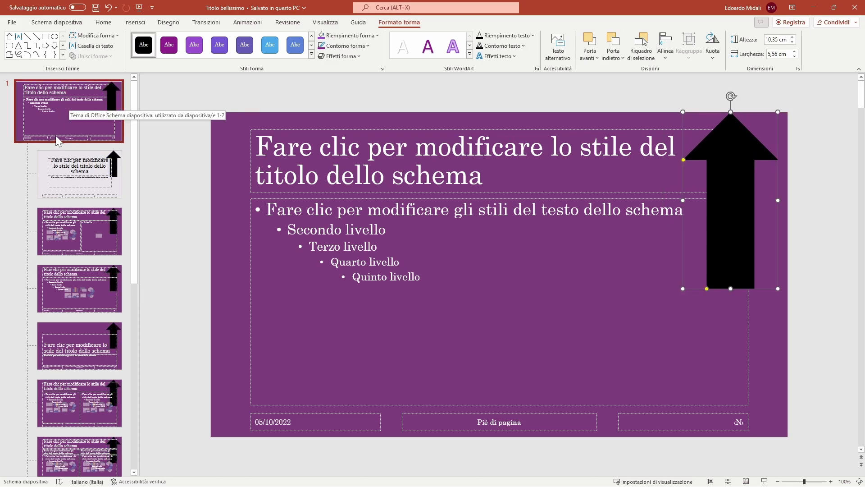
left_click(56, 137)
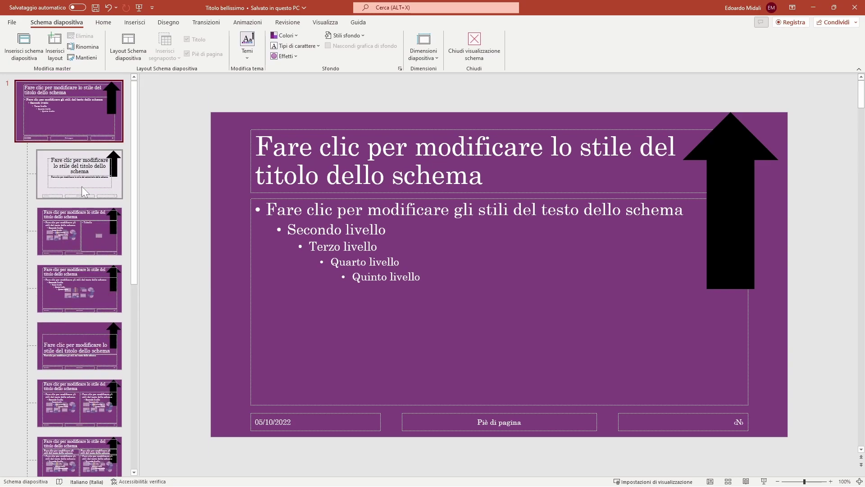
On the title layout, draw a tall right brace left of the placeholders, then exit master view
left_click(82, 186)
right_click(247, 178)
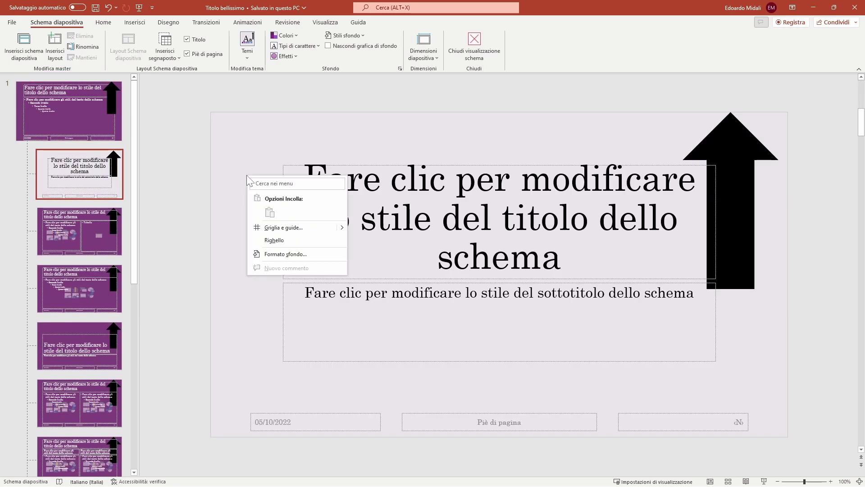
left_click(180, 107)
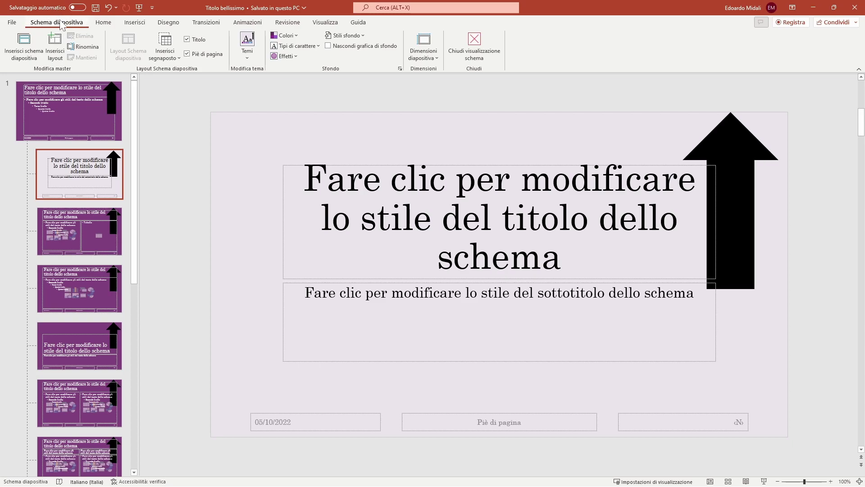
left_click(134, 22)
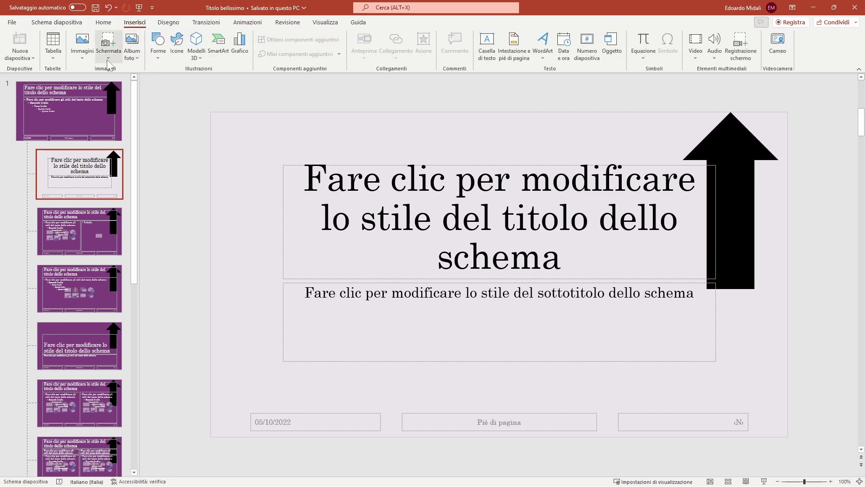
left_click(158, 47)
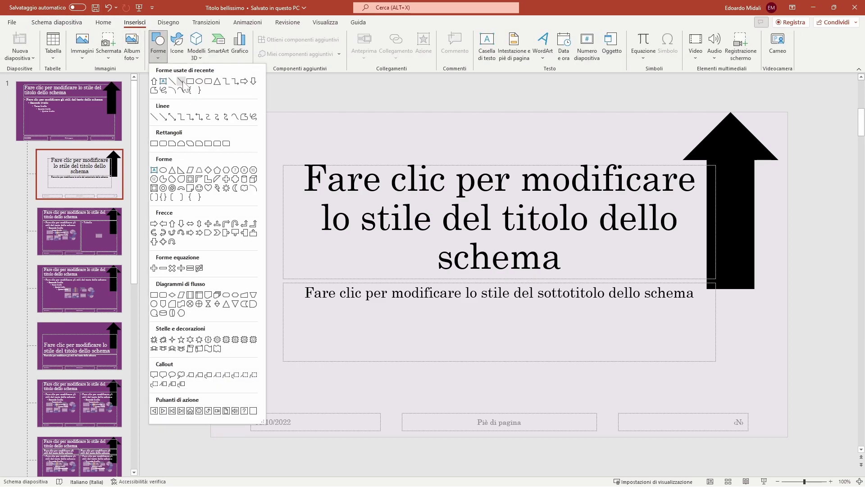
left_click(189, 90)
left_click_drag(241, 138, 279, 371)
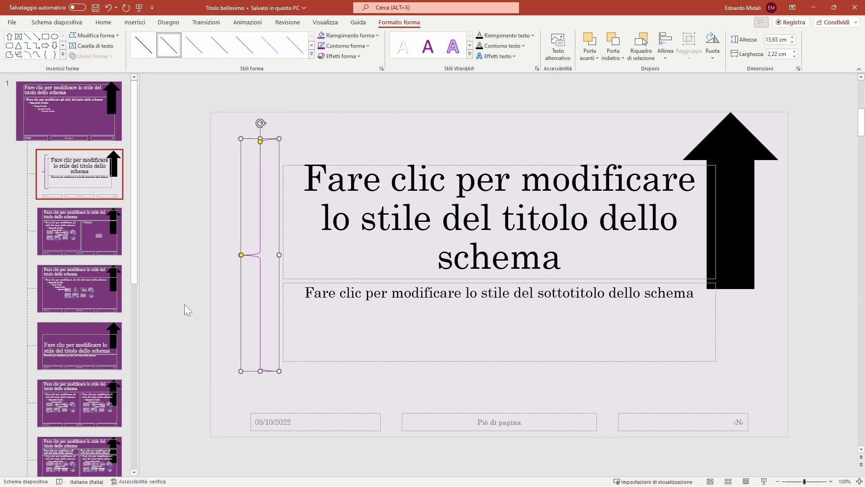
left_click(87, 192)
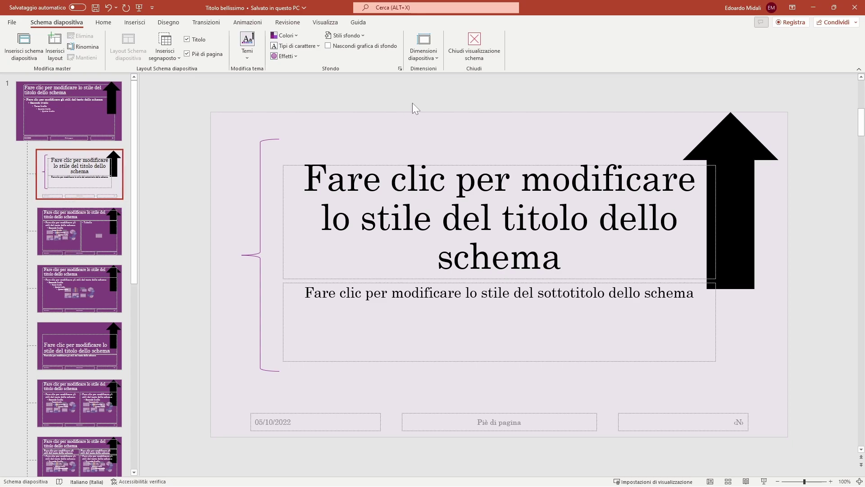
left_click(474, 43)
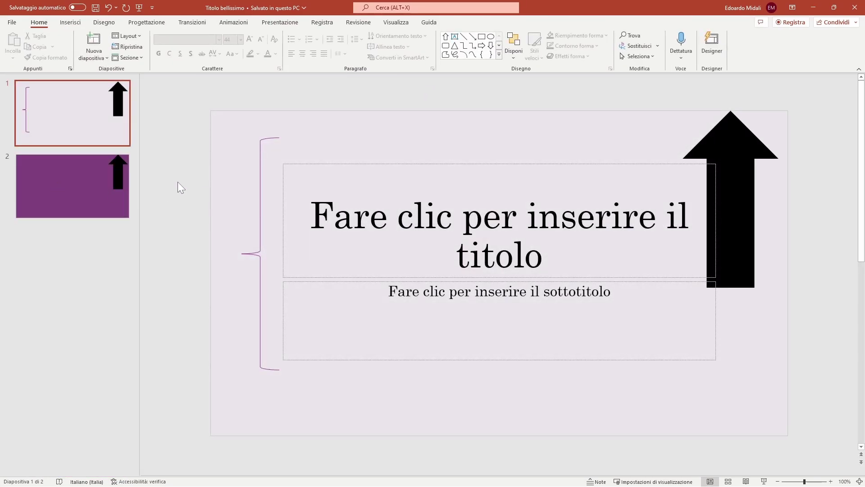
Add a new slide after slide 2 and give slide 3 the Diapositiva titolo layout
left_click(54, 184)
key("Up")
right_click(58, 291)
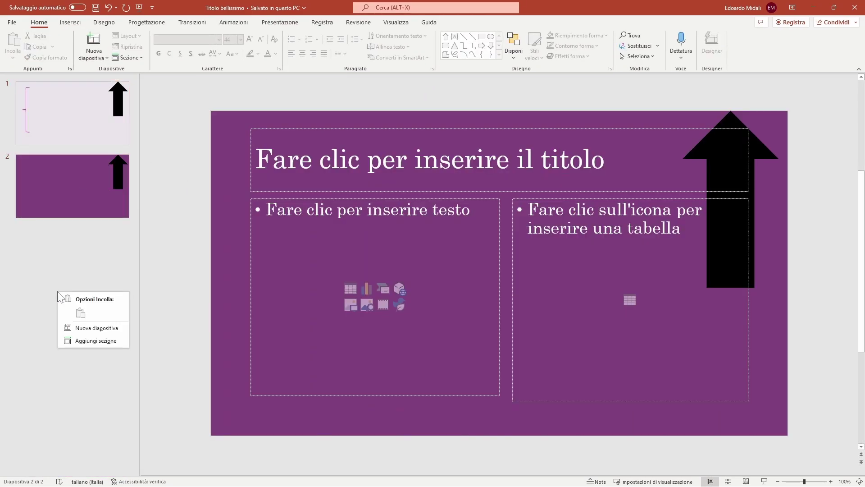
left_click(99, 327)
right_click(89, 261)
mouse_move(139, 390)
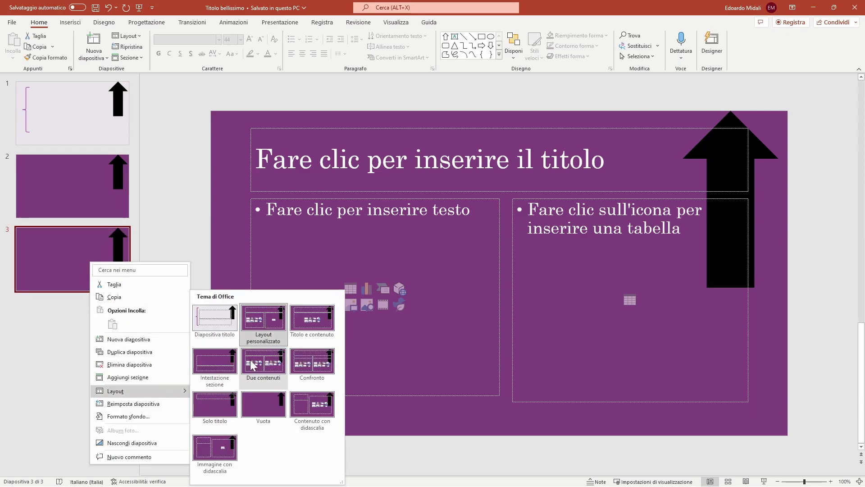
left_click(228, 337)
left_click(143, 22)
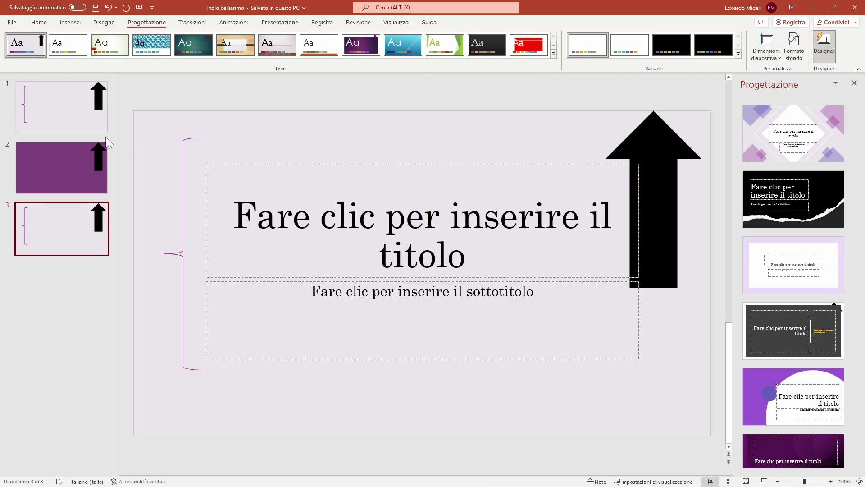
left_click(395, 22)
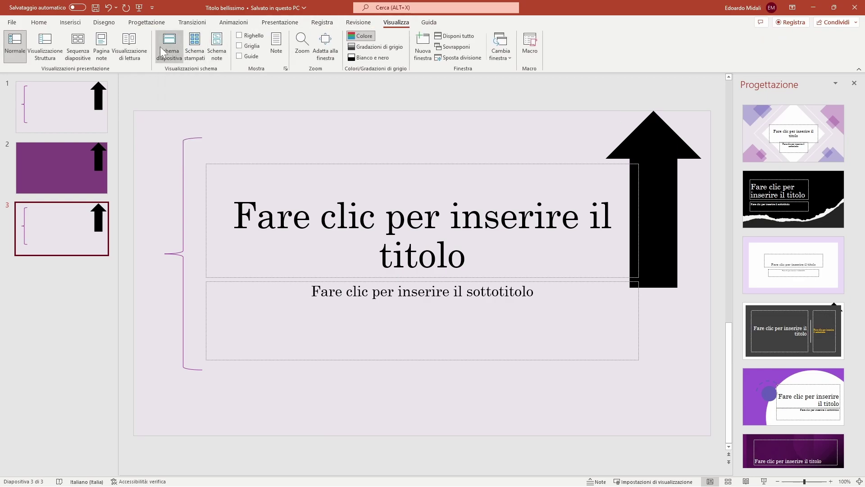
Open Slide Master view, scroll to the last vertical-title layout and bring up its options
left_click(161, 47)
scroll(128, 180, "down", 5)
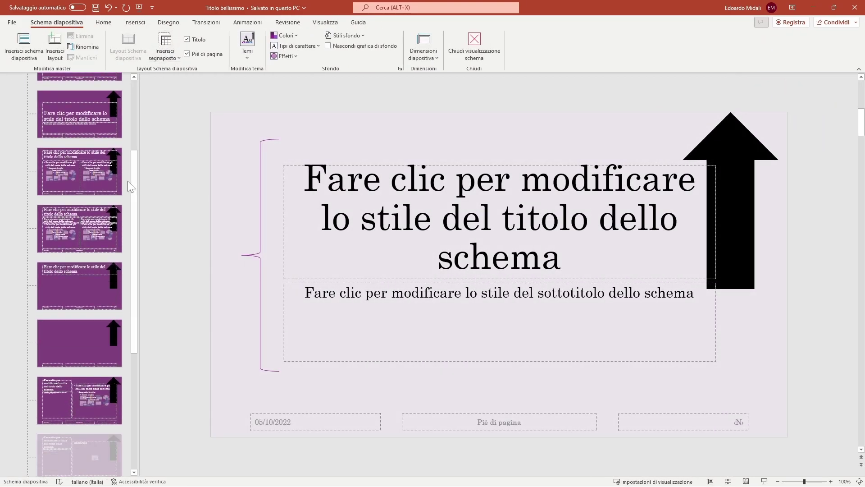
scroll(128, 180, "down", 5)
scroll(102, 237, "down", 5)
scroll(101, 237, "up", 15)
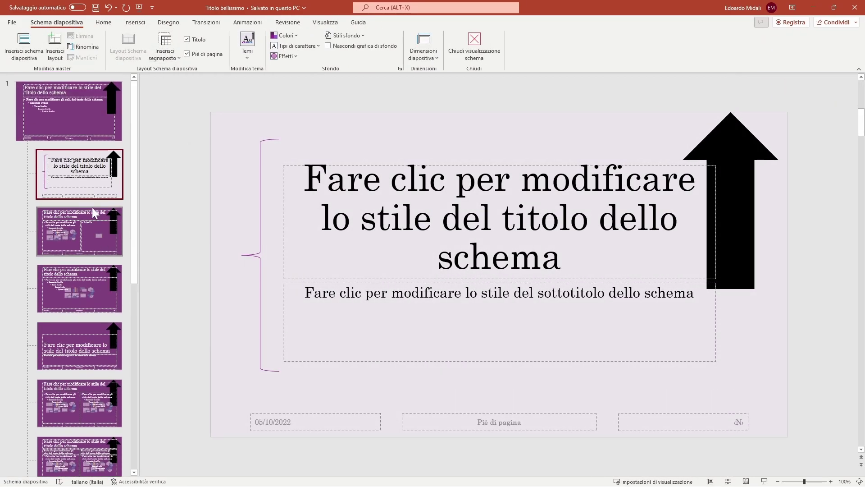
scroll(94, 216, "down", 5)
scroll(93, 218, "down", 5)
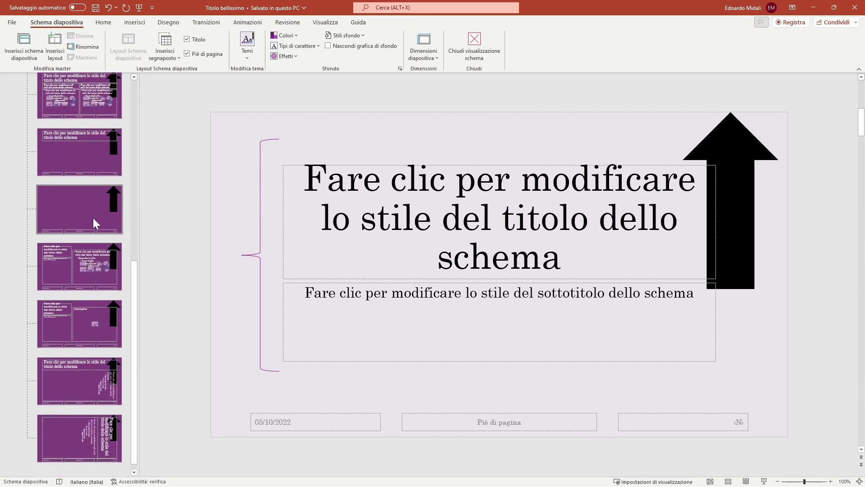
right_click(20, 457)
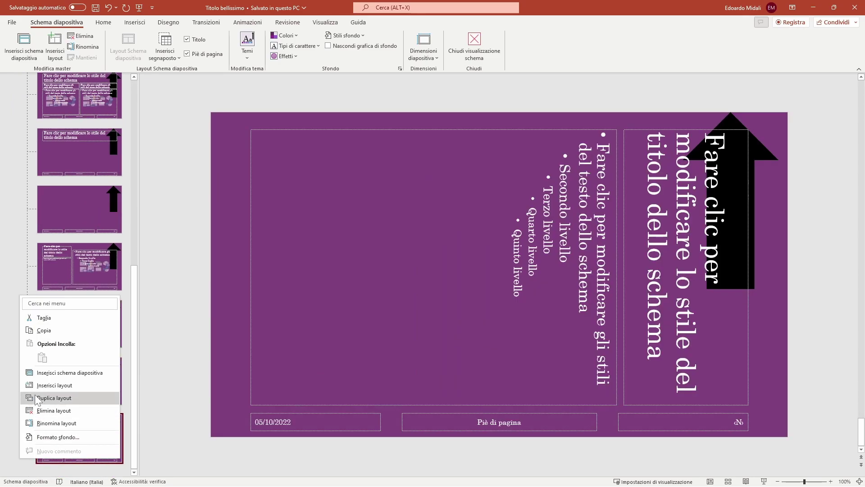
Insert a second slide master and choose a colour set for it, undoing a trial theme
left_click(63, 372)
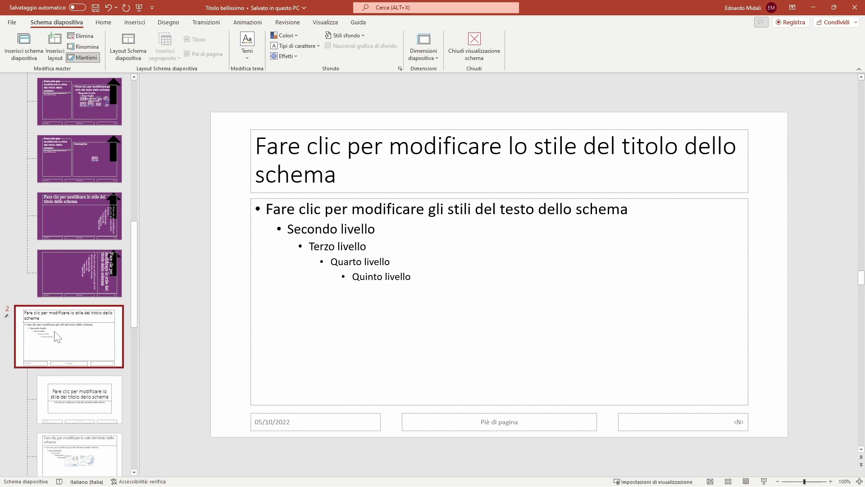
left_click(248, 55)
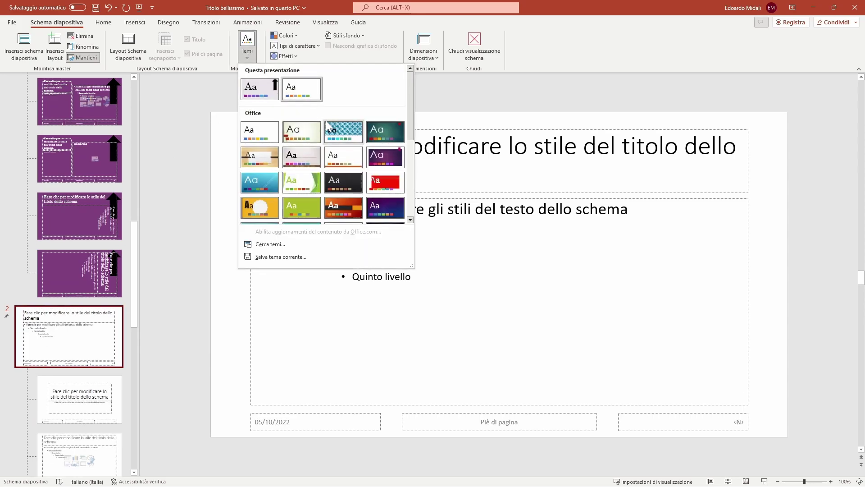
left_click(341, 143)
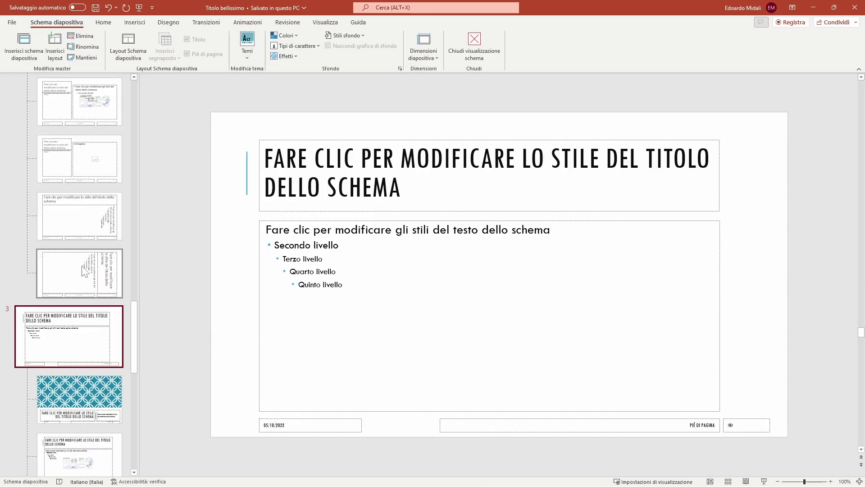
key("ctrl+z")
left_click(293, 36)
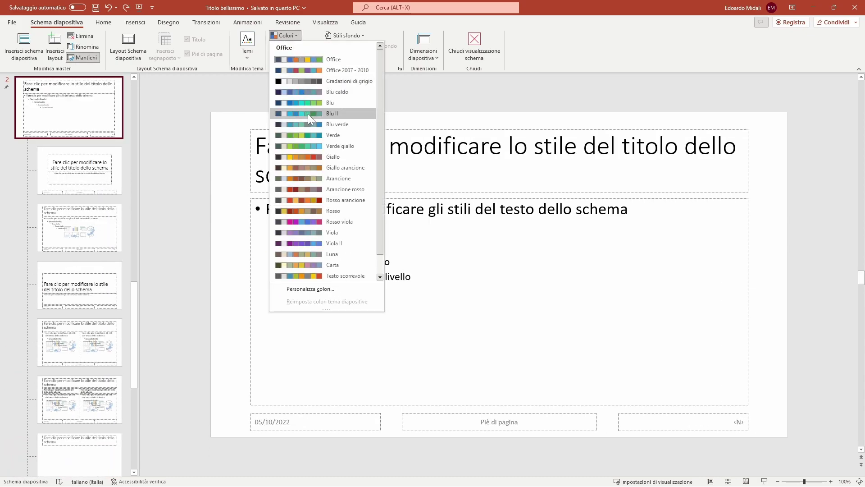
left_click(312, 156)
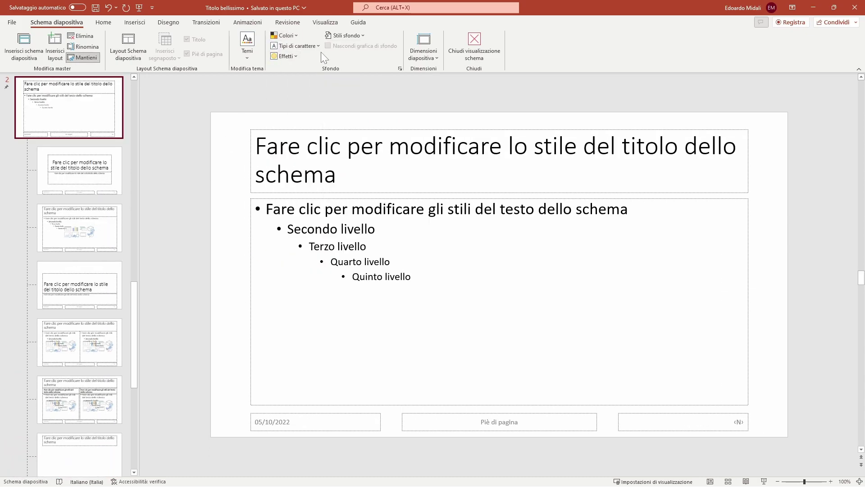
Give master 2 a light pink background and Office 2007 - 2010 fonts, then exit master view
left_click(347, 35)
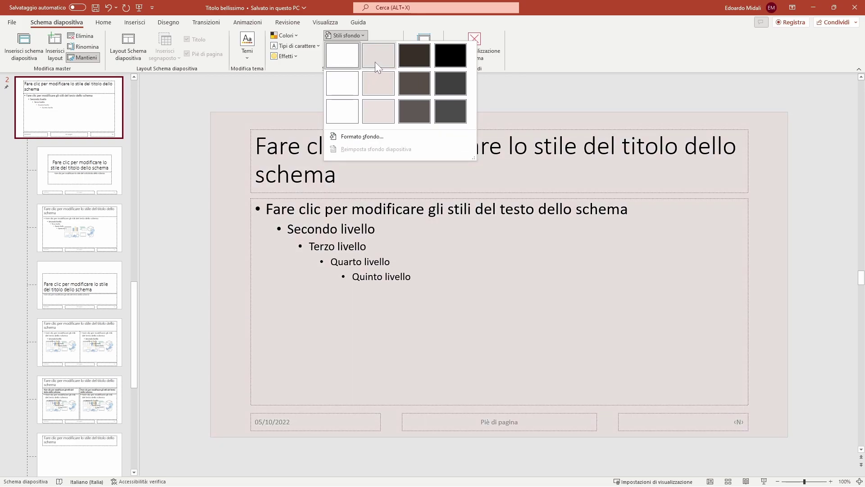
left_click(375, 61)
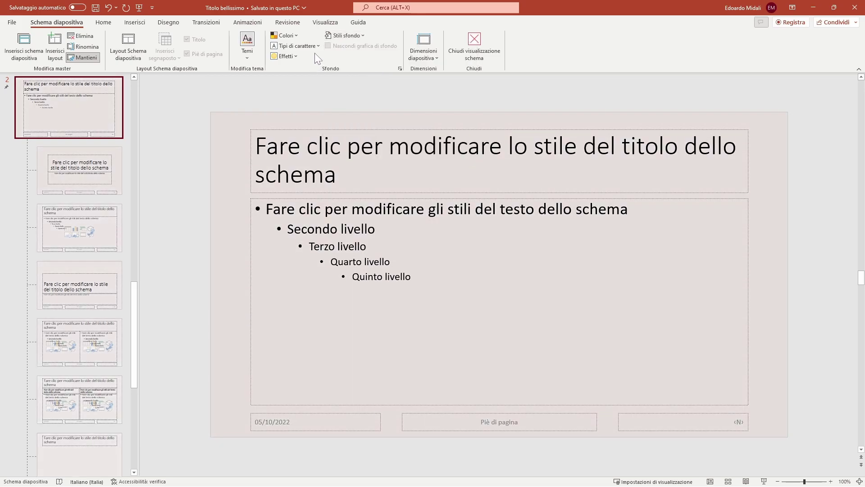
left_click(296, 46)
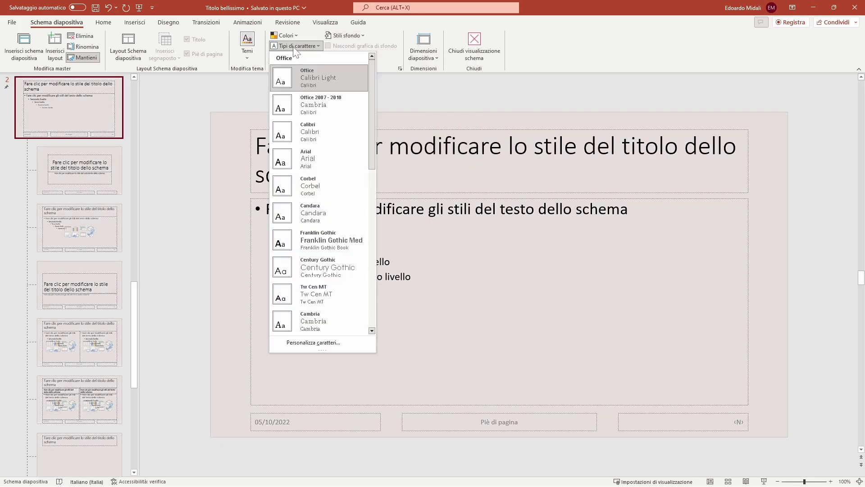
left_click(308, 110)
scroll(123, 212, "down", 3)
scroll(123, 213, "down", 3)
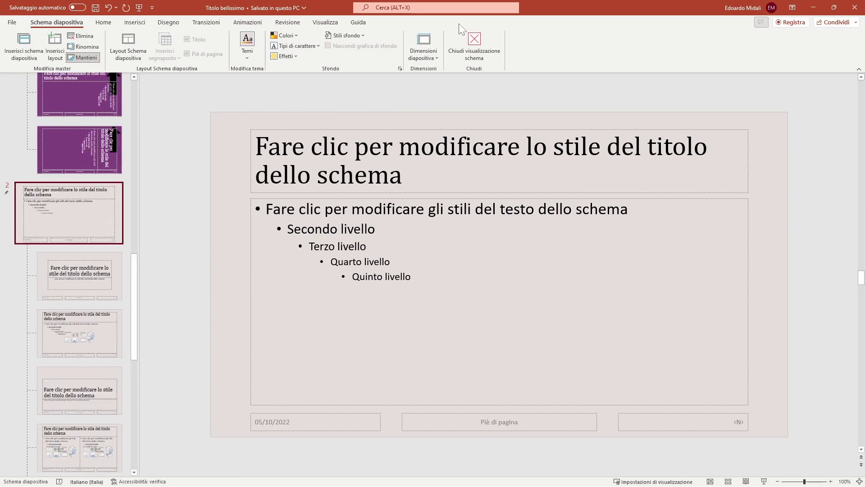
left_click(463, 40)
Add slide 4 and apply the second master's pale pink Due contenuti layout
right_click(75, 291)
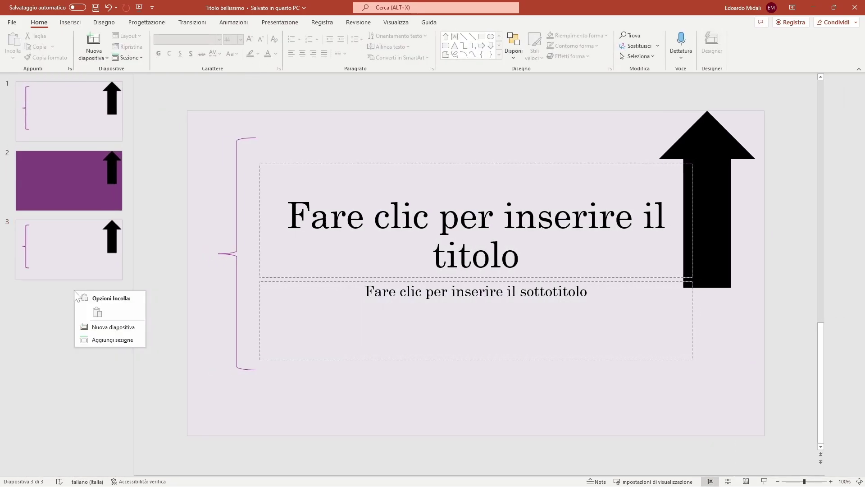
left_click(110, 325)
right_click(98, 325)
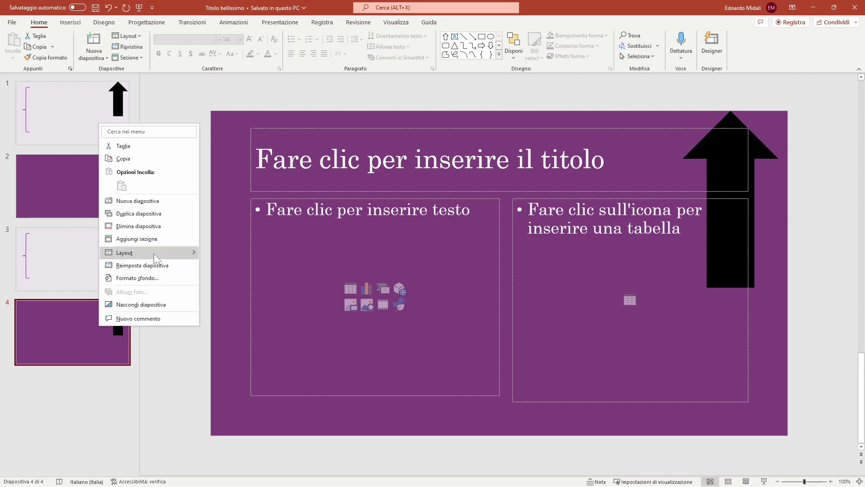
mouse_move(148, 252)
left_click(370, 373)
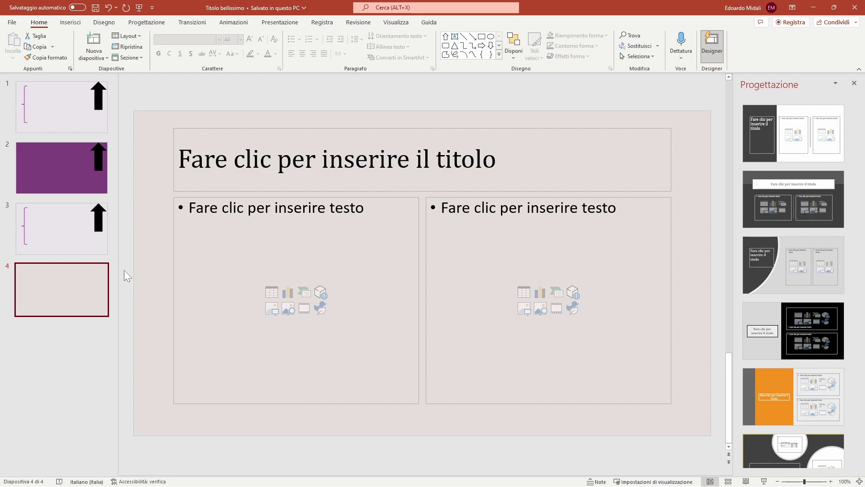
right_click(73, 290)
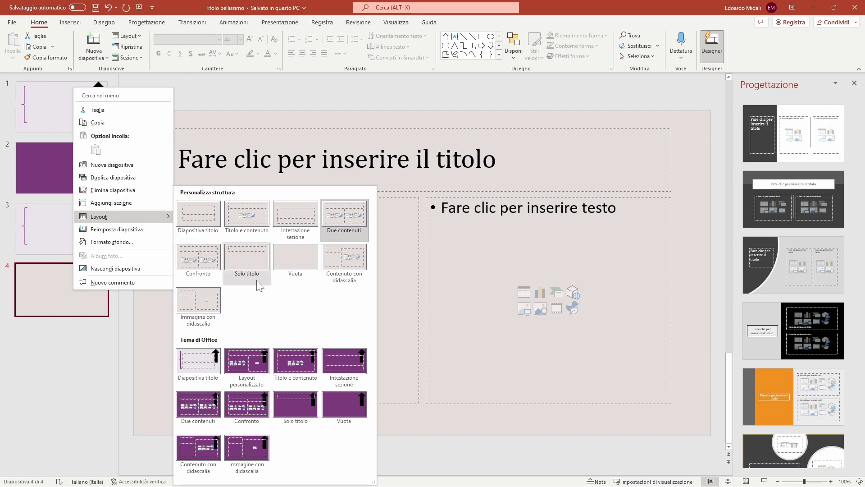
mouse_move(123, 216)
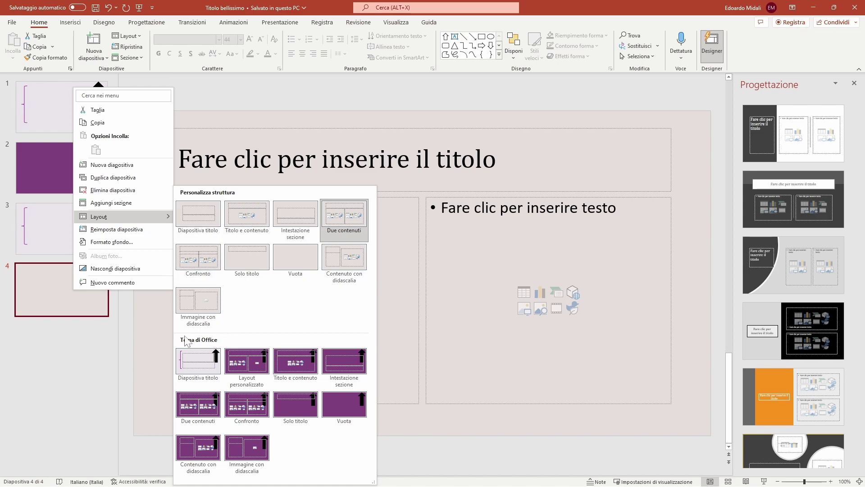
left_click(72, 348)
left_click(147, 22)
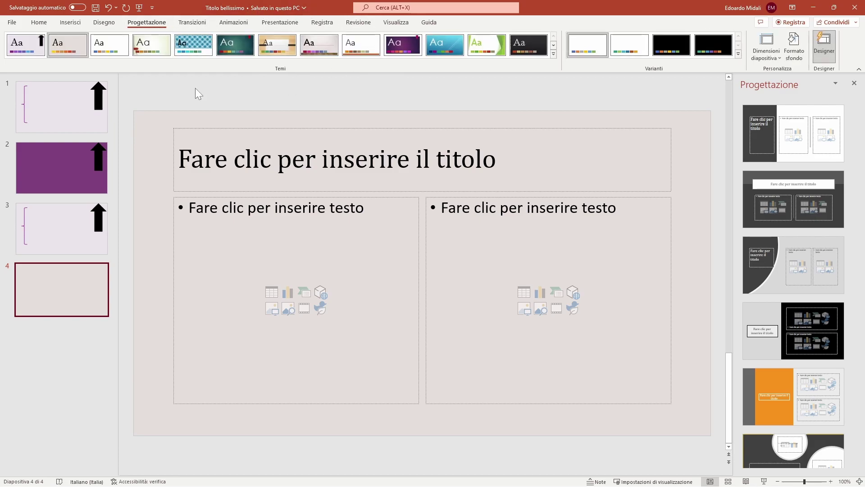
left_click(390, 23)
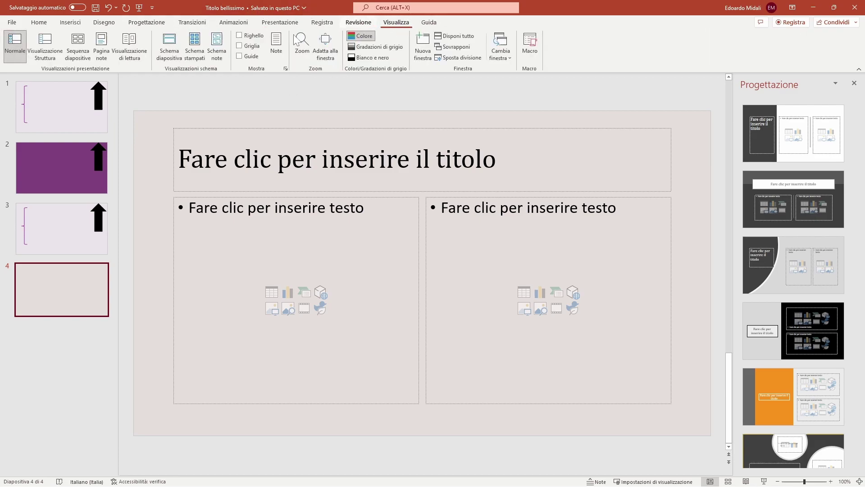
left_click(169, 45)
scroll(128, 137, "up", 3)
scroll(128, 137, "up", 5)
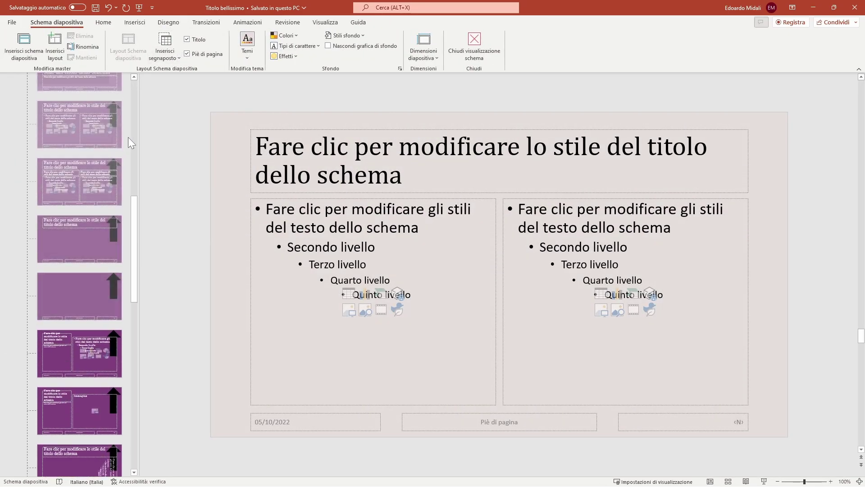
scroll(128, 137, "up", 5)
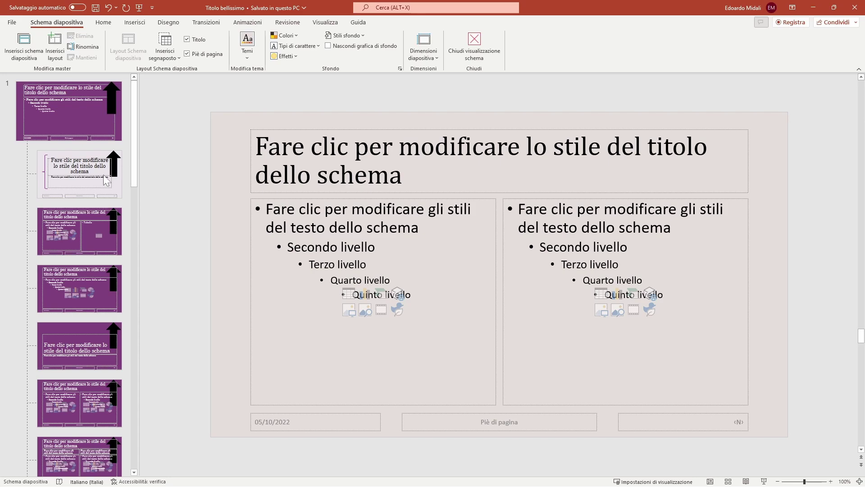
scroll(91, 208, "down", 5)
scroll(90, 208, "down", 5)
scroll(90, 209, "up", 3)
scroll(90, 209, "up", 4)
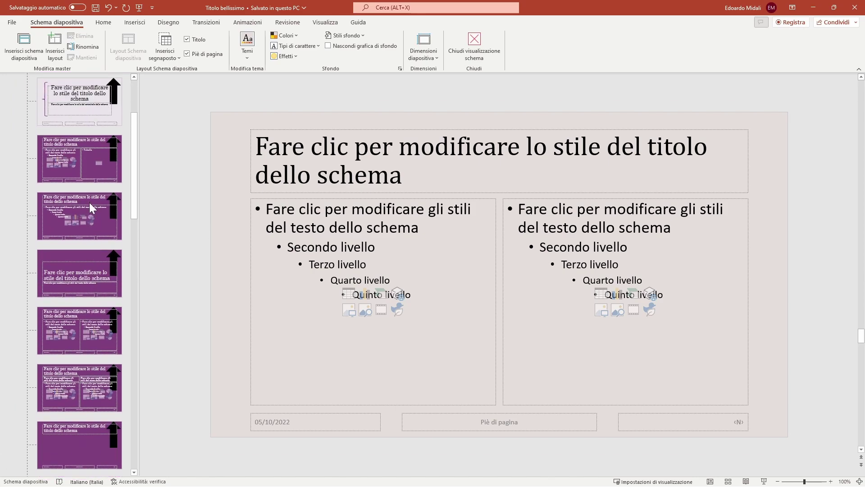
scroll(90, 208, "up", 3)
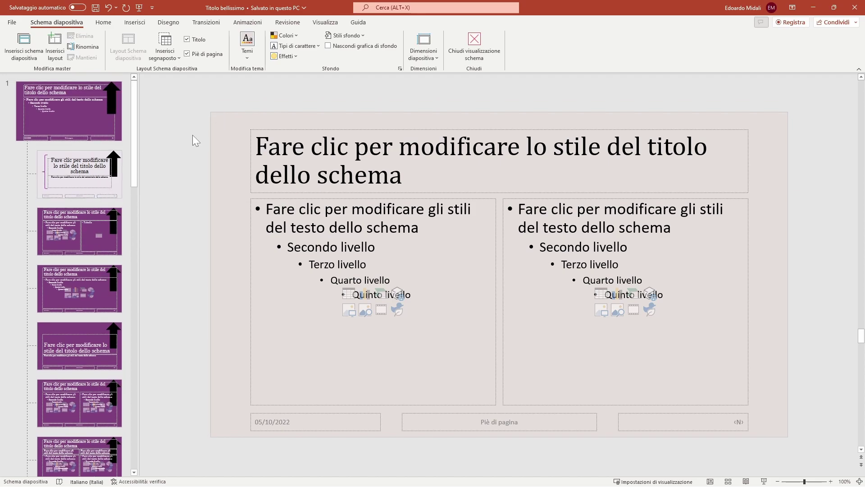
scroll(115, 169, "down", 2)
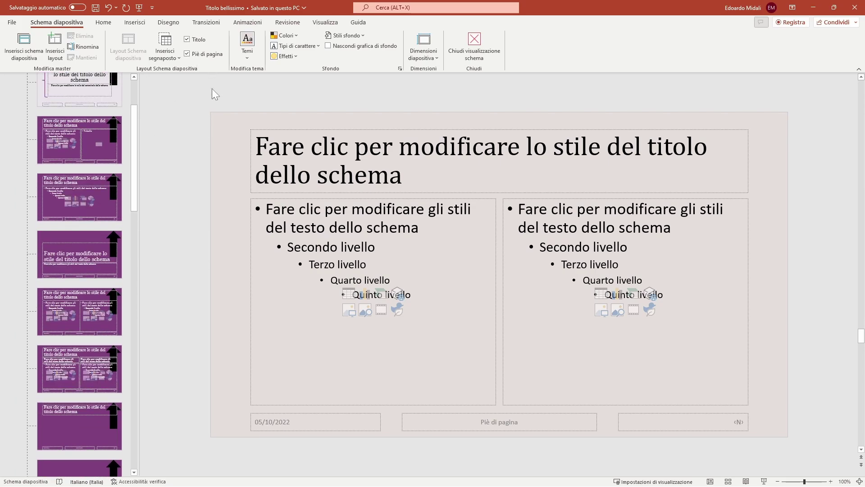
scroll(125, 152, "up", 2)
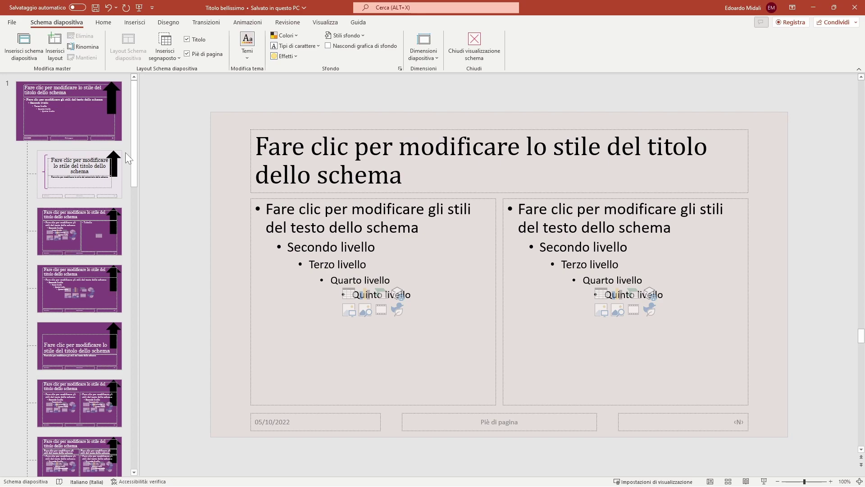
left_click(473, 45)
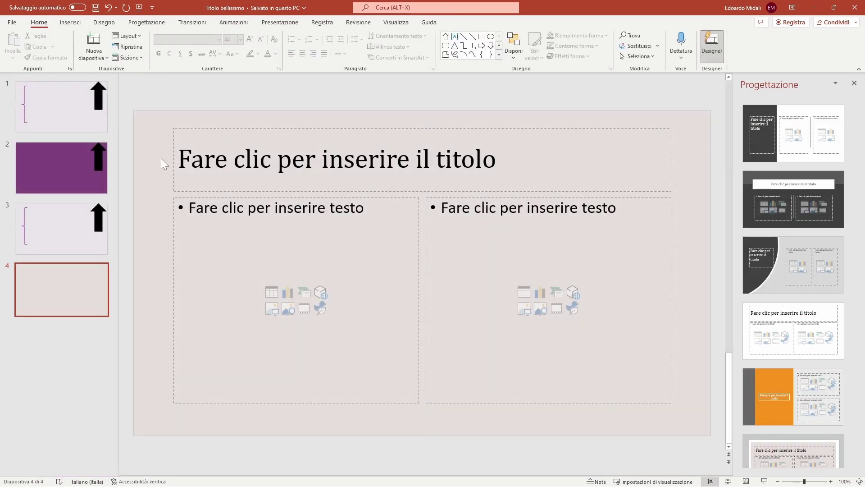
Select slide 1 to show its lavender title design with brace and black arrow
left_click(85, 109)
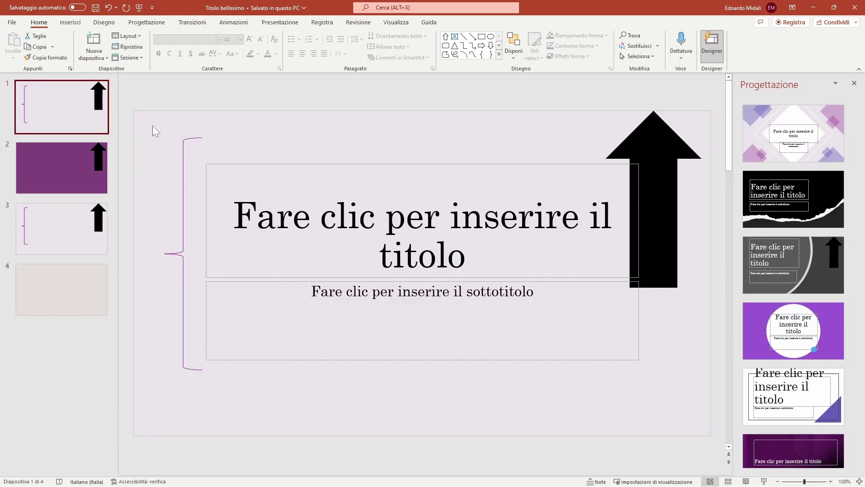
left_click(157, 101)
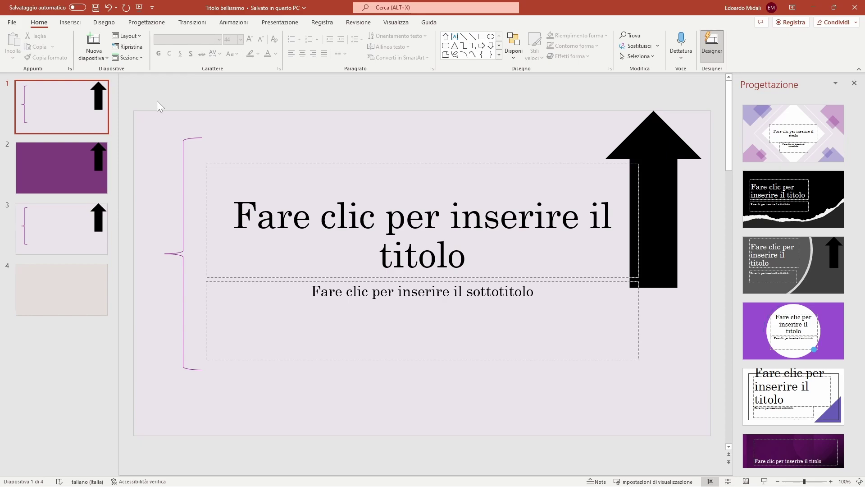
left_click(402, 23)
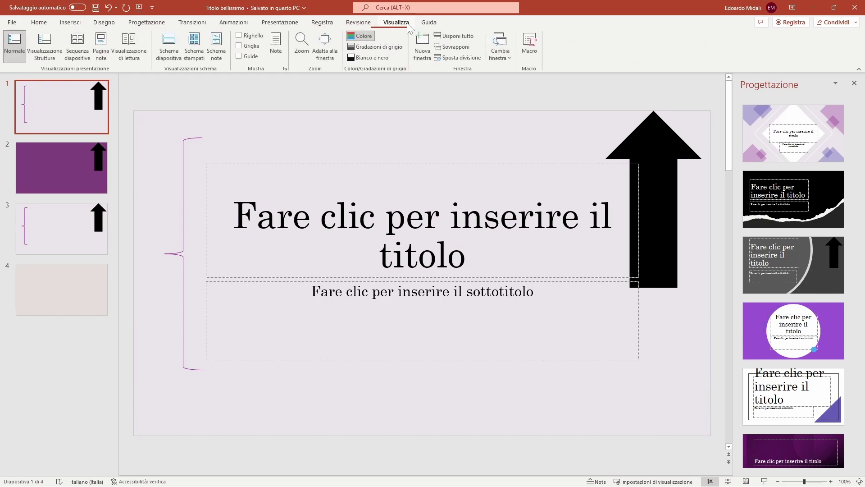
left_click(159, 49)
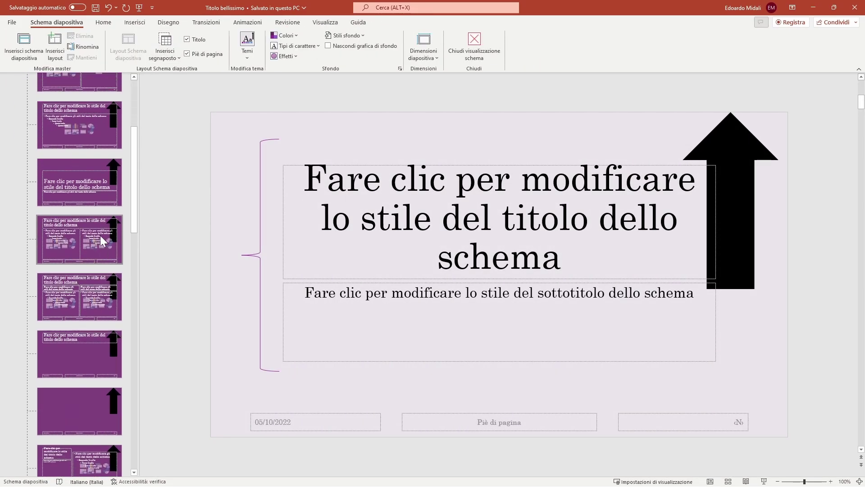
scroll(98, 247, "up", 3)
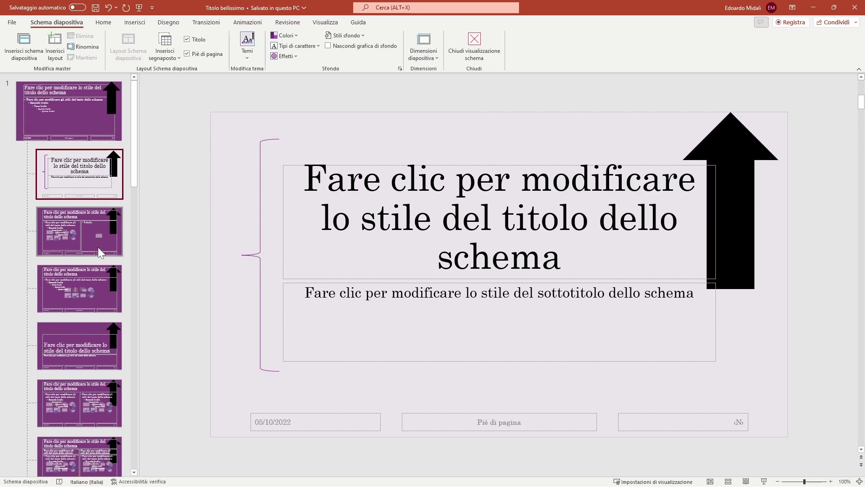
scroll(91, 216, "down", 3)
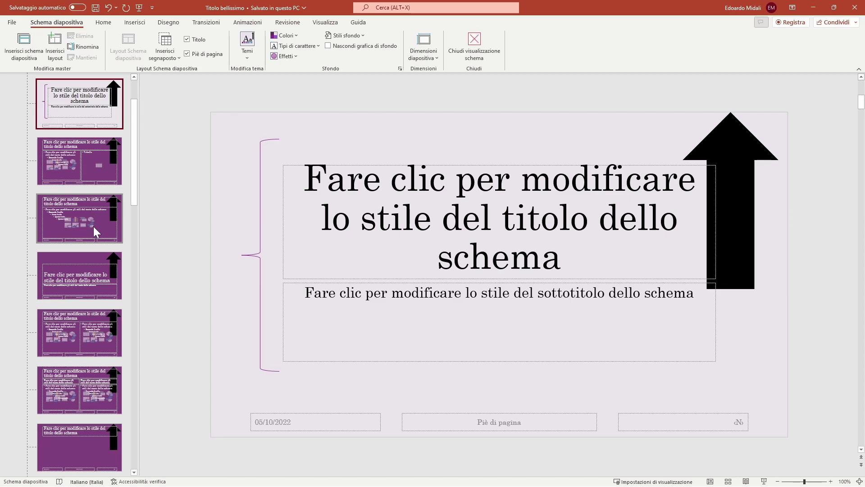
scroll(104, 242, "up", 1)
scroll(103, 242, "up", 1)
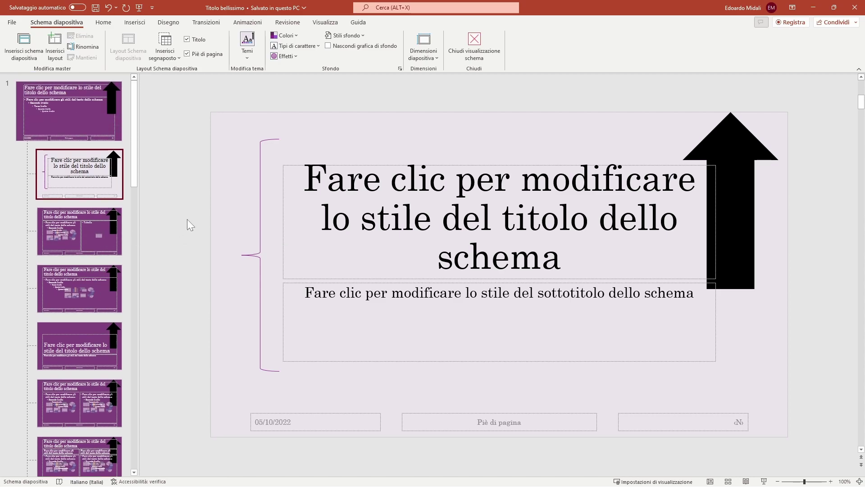
left_click(474, 45)
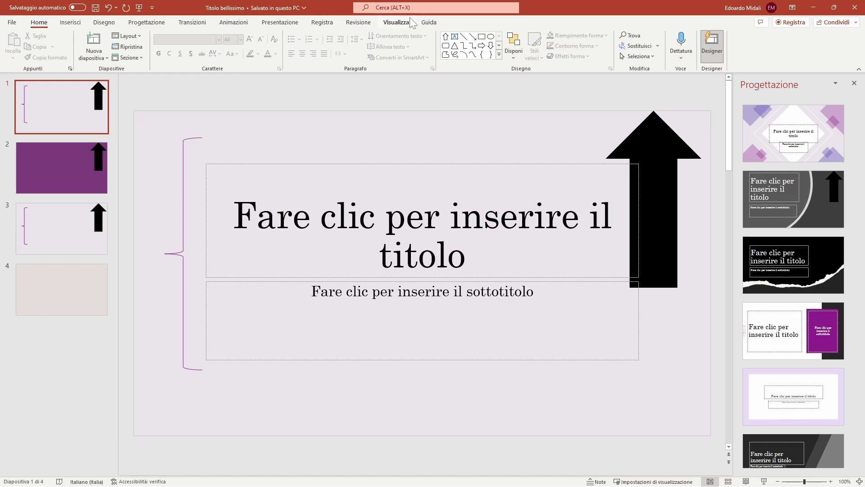
left_click(396, 22)
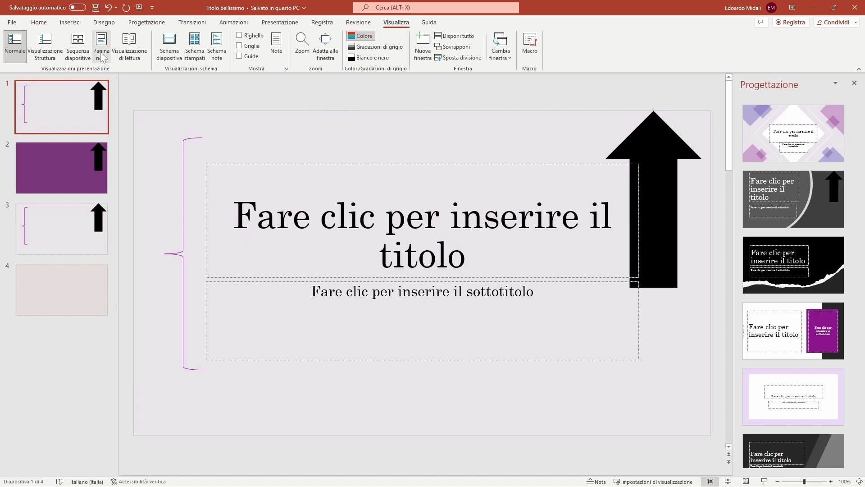
left_click(40, 22)
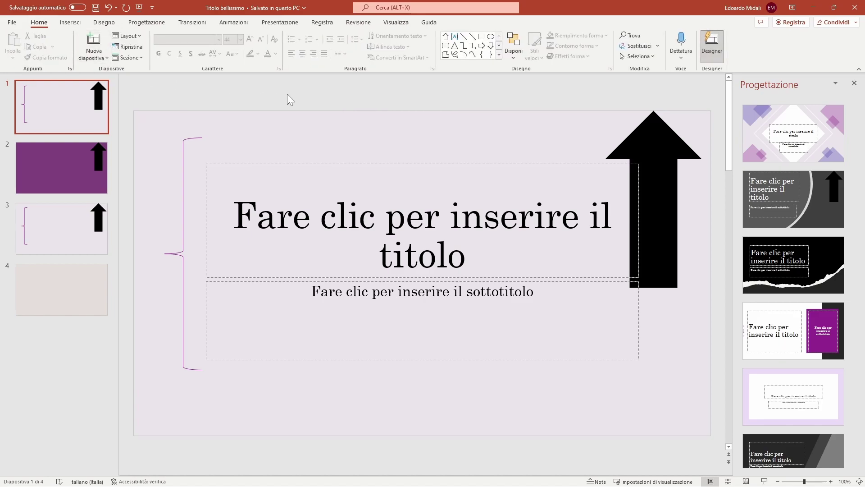